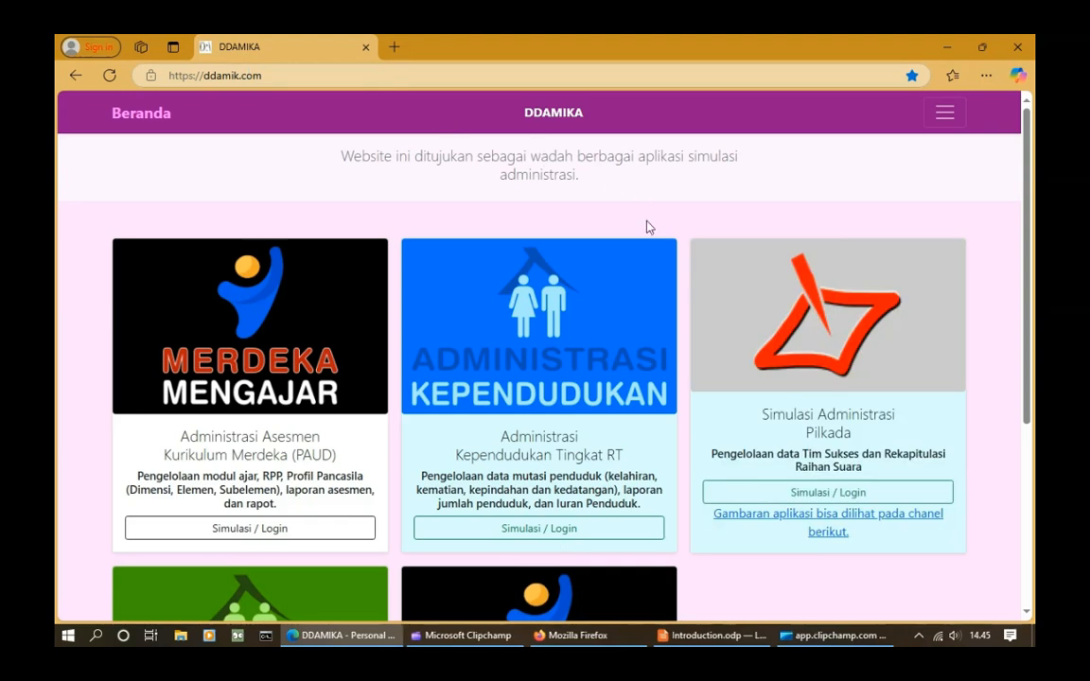
# - Open the Administrasi Kependudukan Tingkat RT simulation, and open the same simulation from ddamik.com in Firefox
pyautogui.click(537, 315)
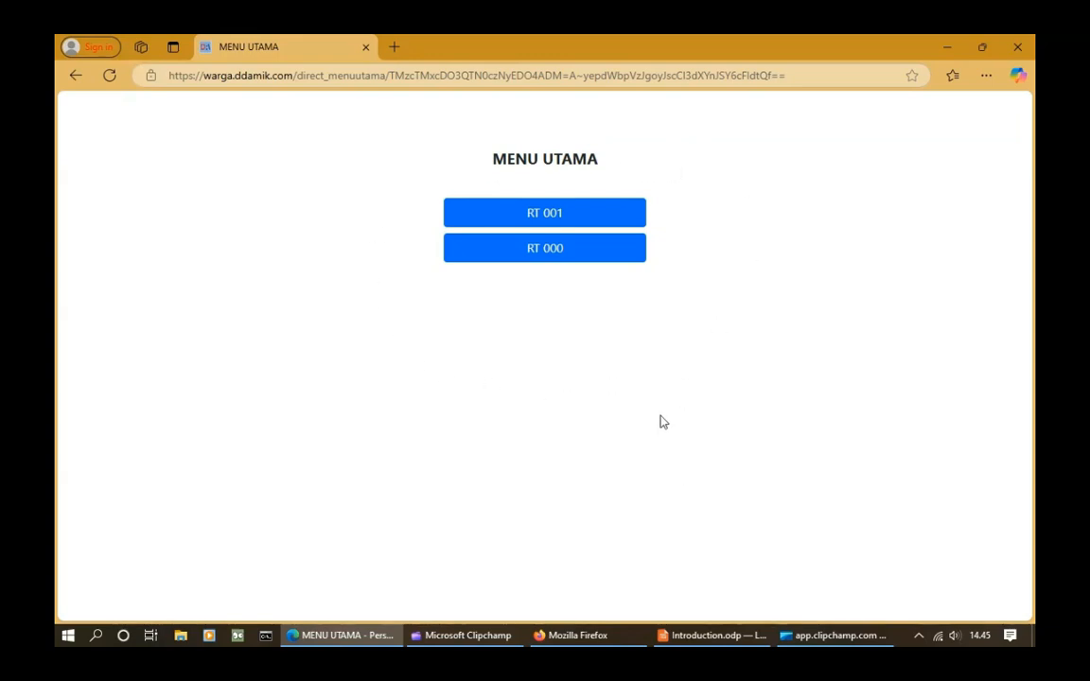
pyautogui.click(593, 636)
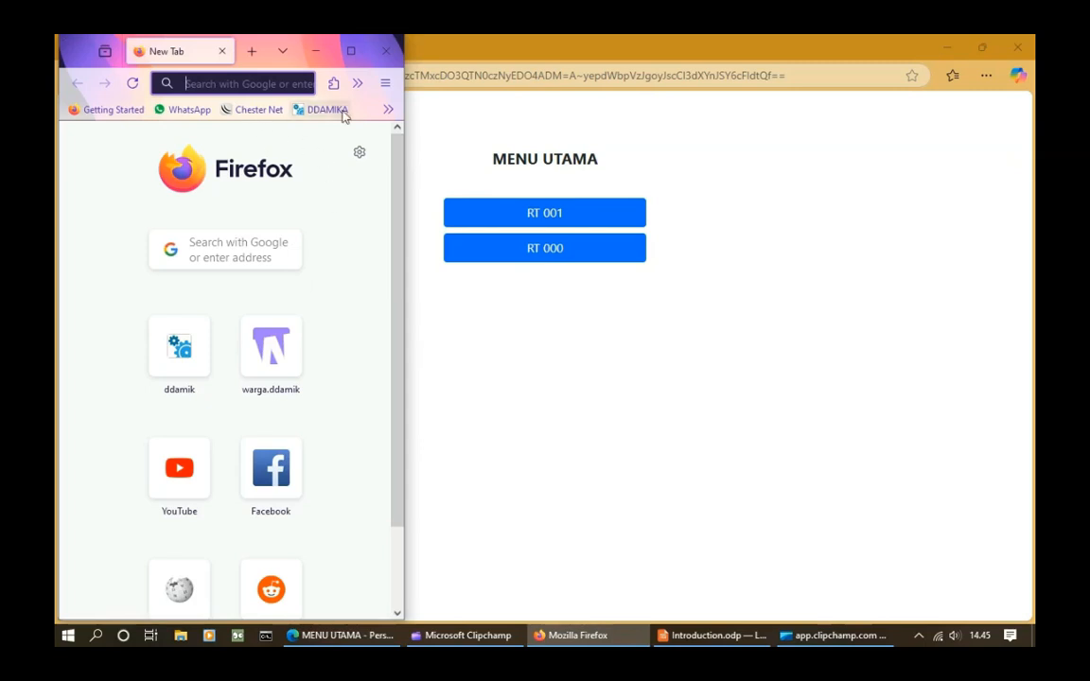
pyautogui.write('ddamik.com/')
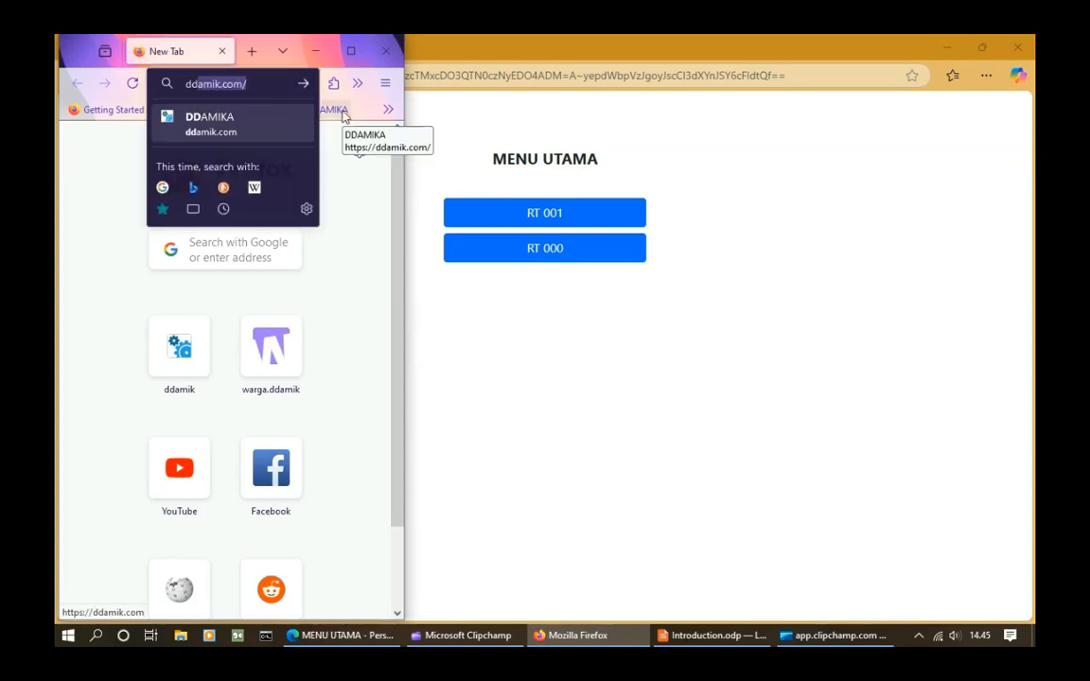
pyautogui.press('Return')
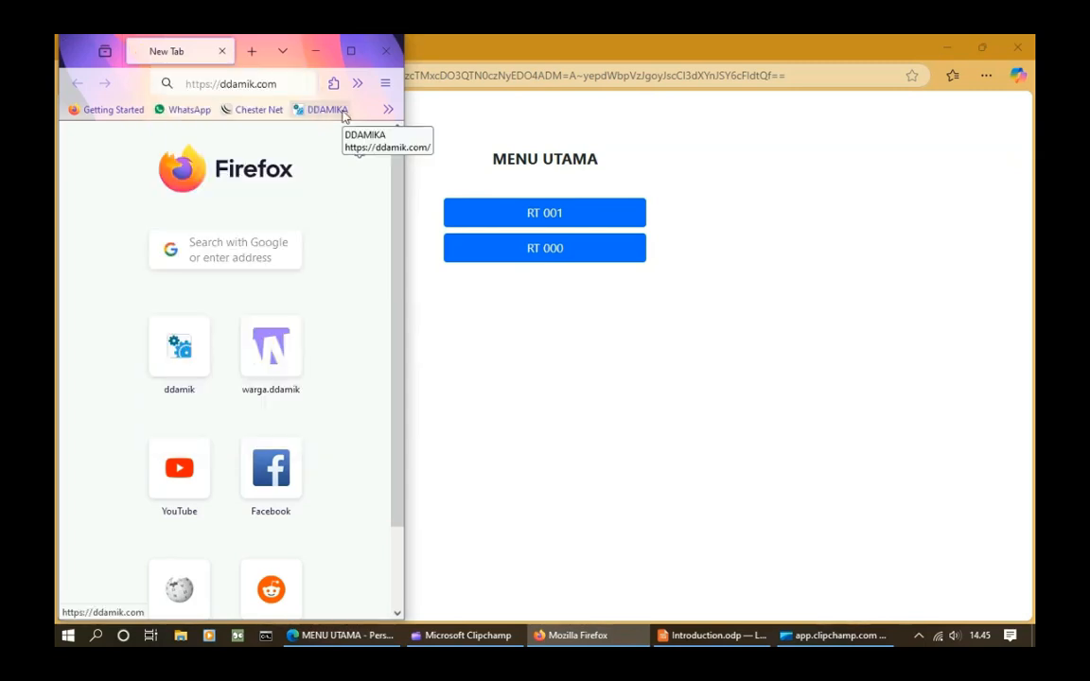
pyautogui.scroll(-4, 198, 369)
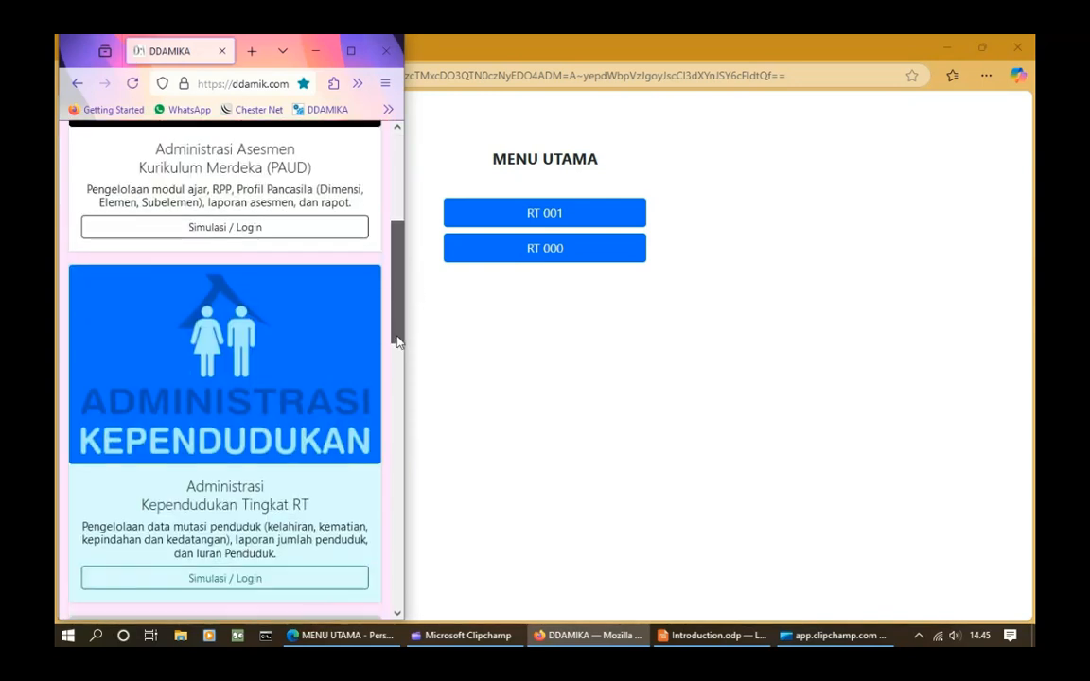
pyautogui.click(199, 368)
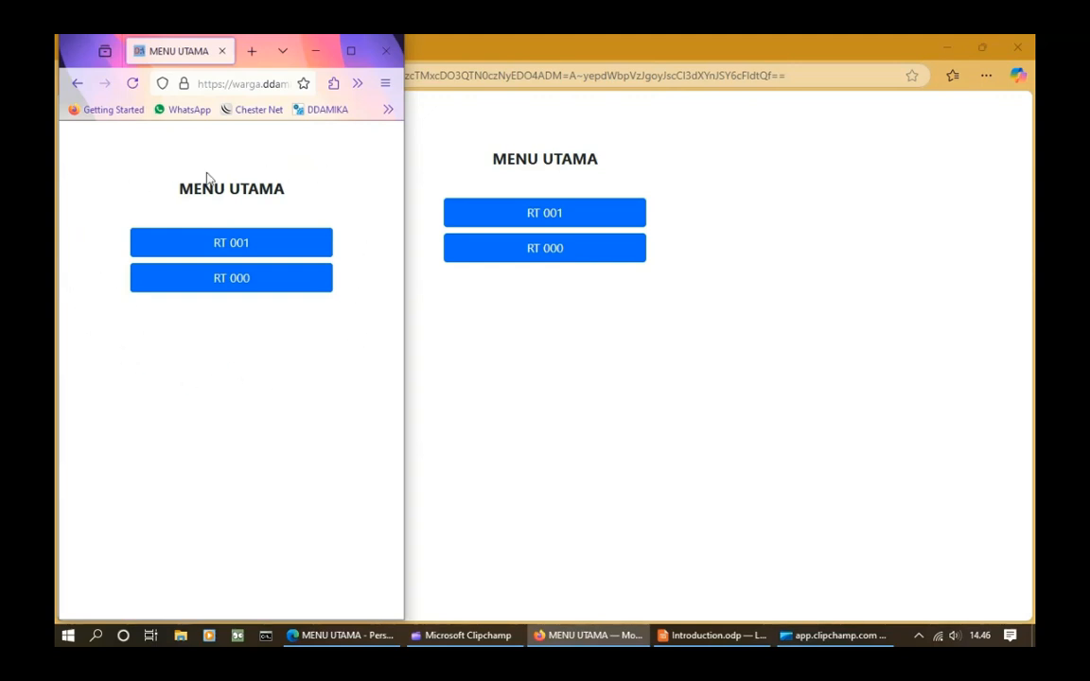
# - Switch back to Edge, enter the RT 000 dashboard and open its Kas report under Keuangan
pyautogui.click(861, 186)
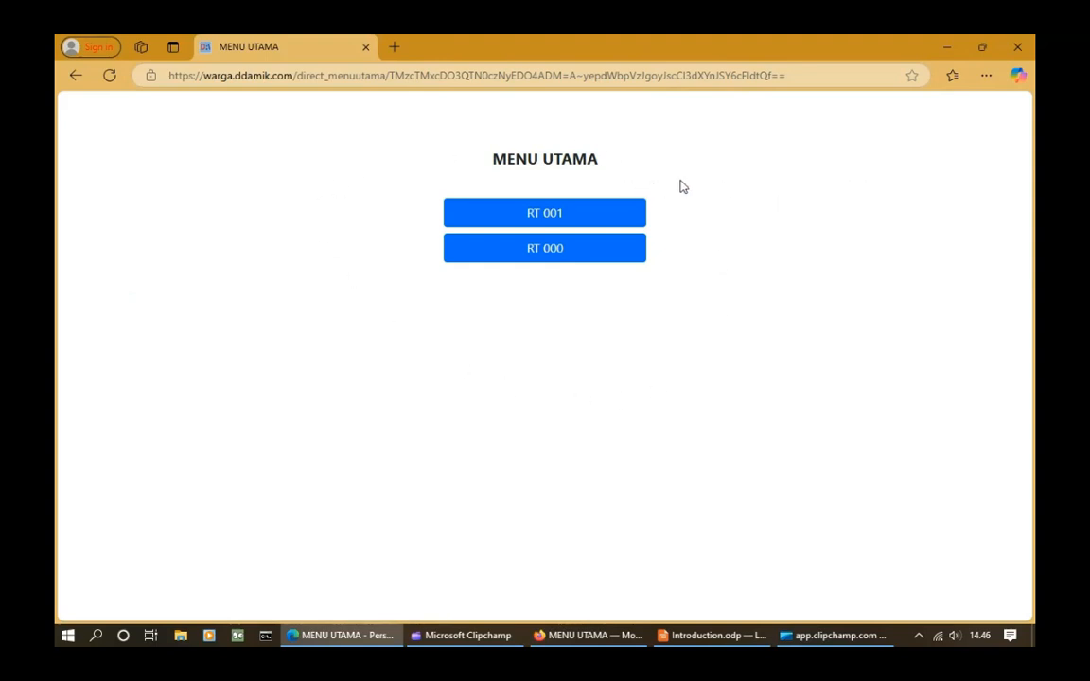
pyautogui.click(545, 256)
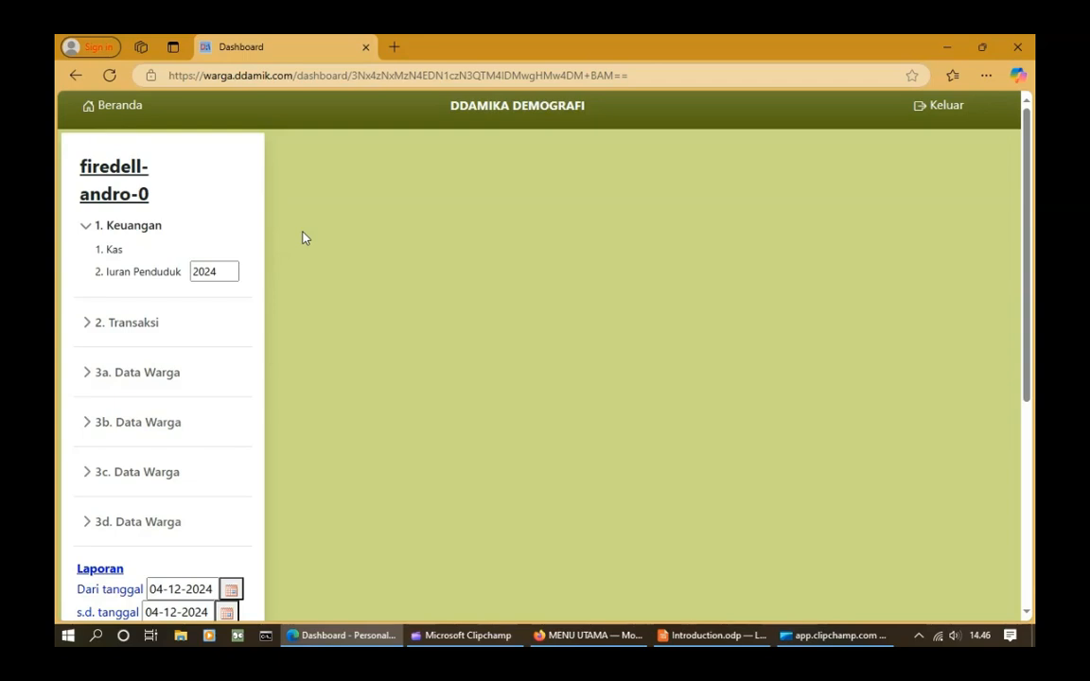
pyautogui.click(117, 248)
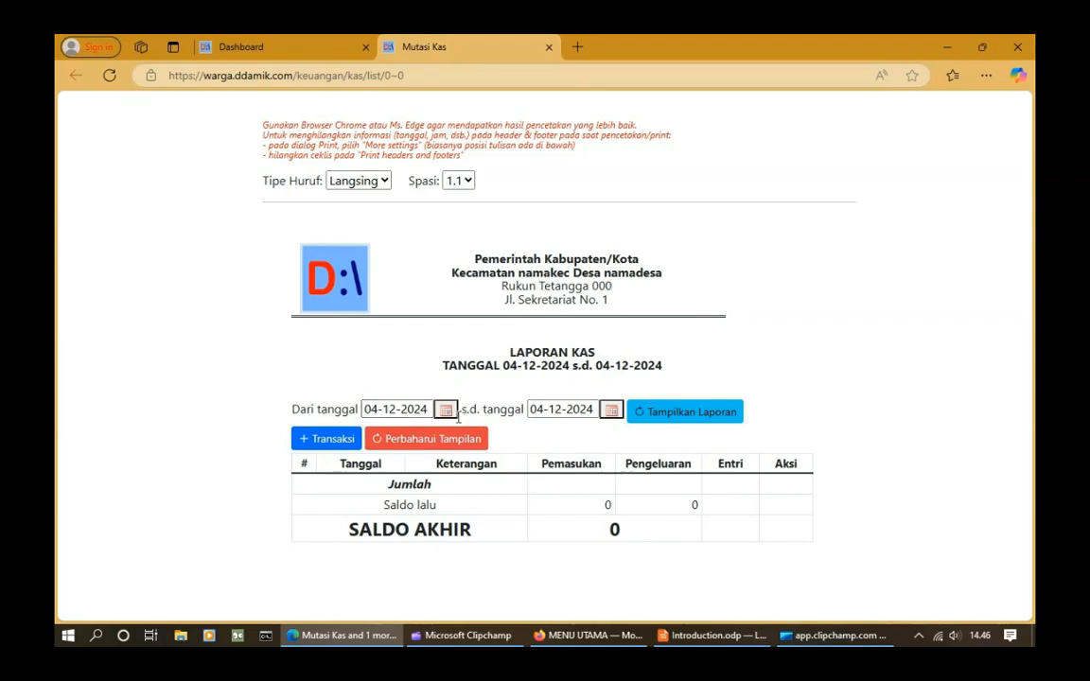
# - Start a new cash transaction of type Pemasukan with category Pemasukan lain-lain, dated 30-11-2024
pyautogui.click(352, 439)
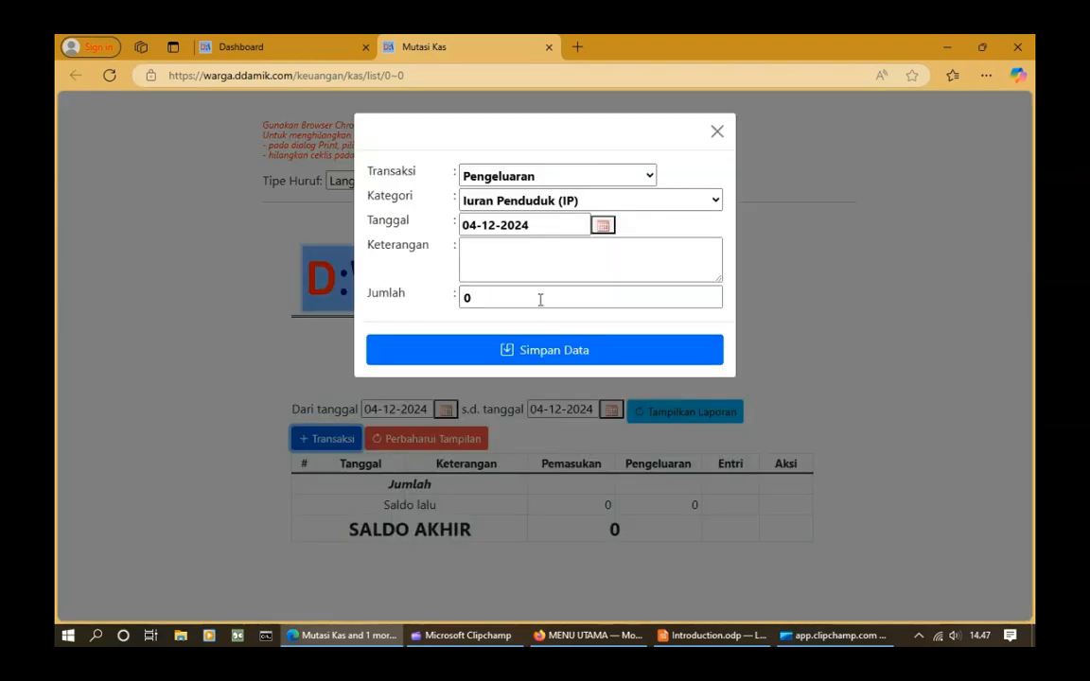
pyautogui.click(602, 178)
pyautogui.click(488, 202)
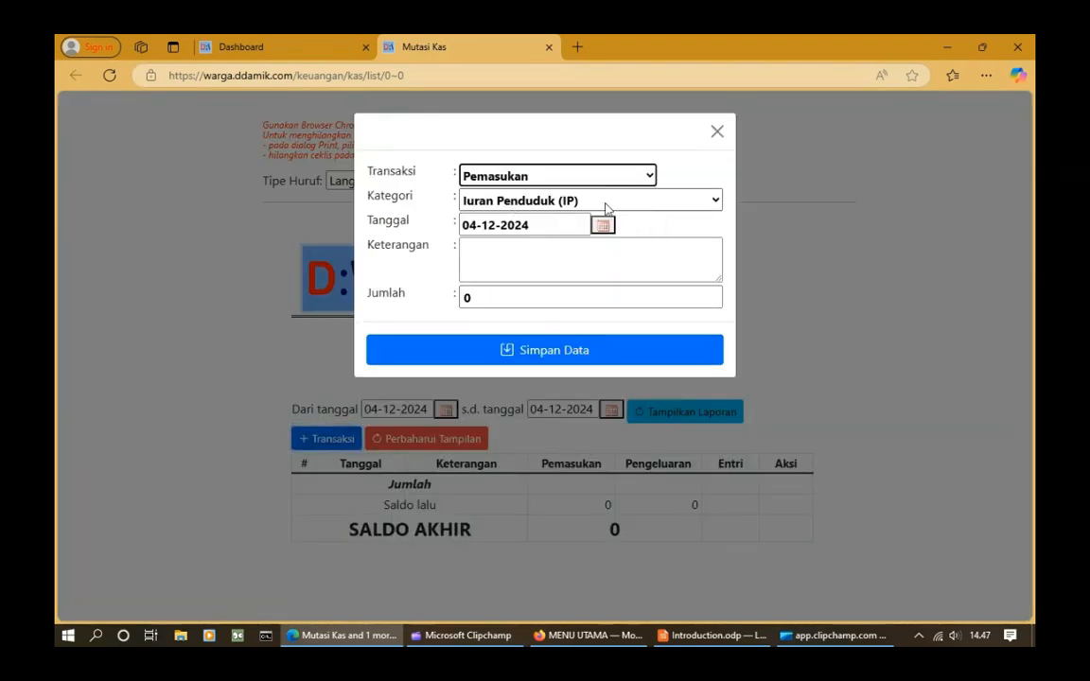
pyautogui.click(582, 200)
pyautogui.click(509, 245)
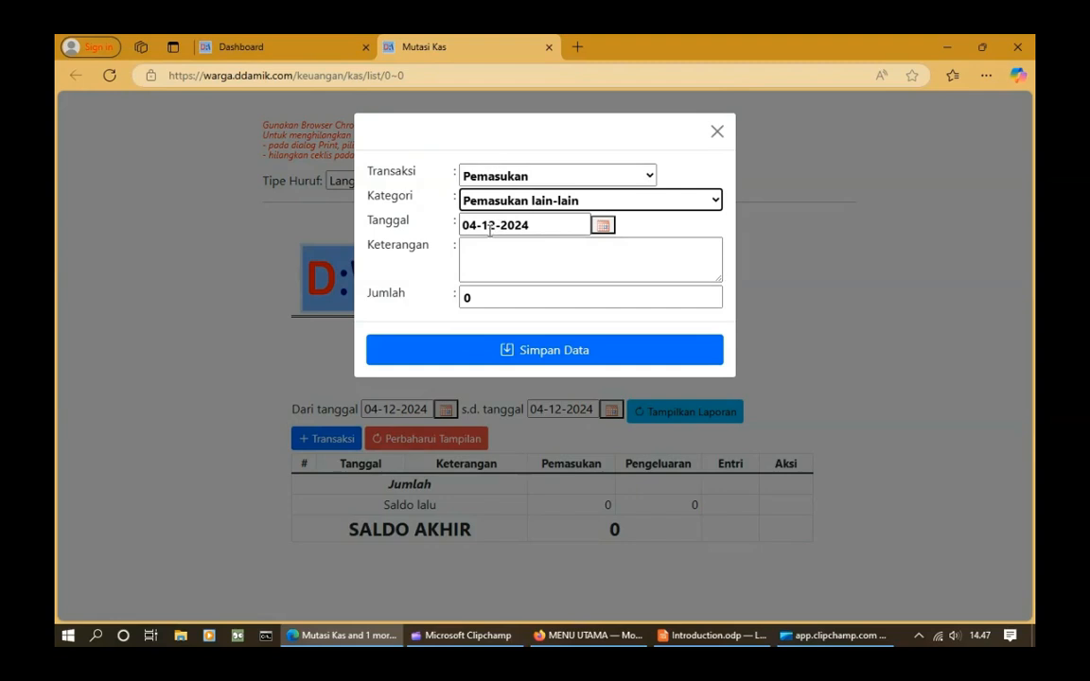
pyautogui.click(601, 229)
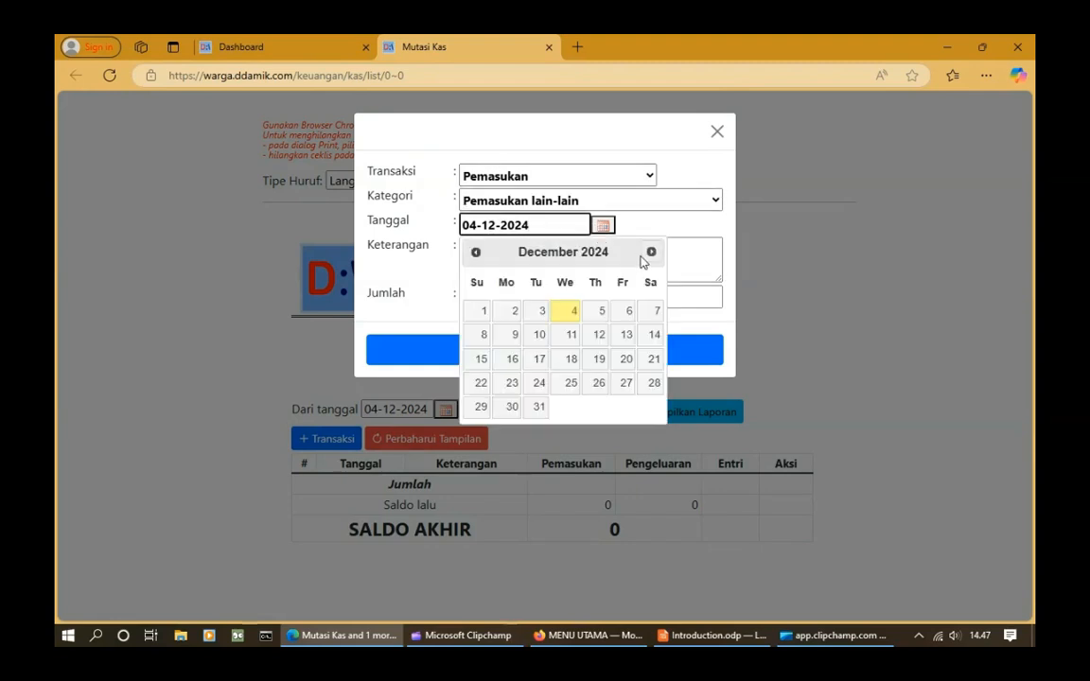
pyautogui.click(475, 252)
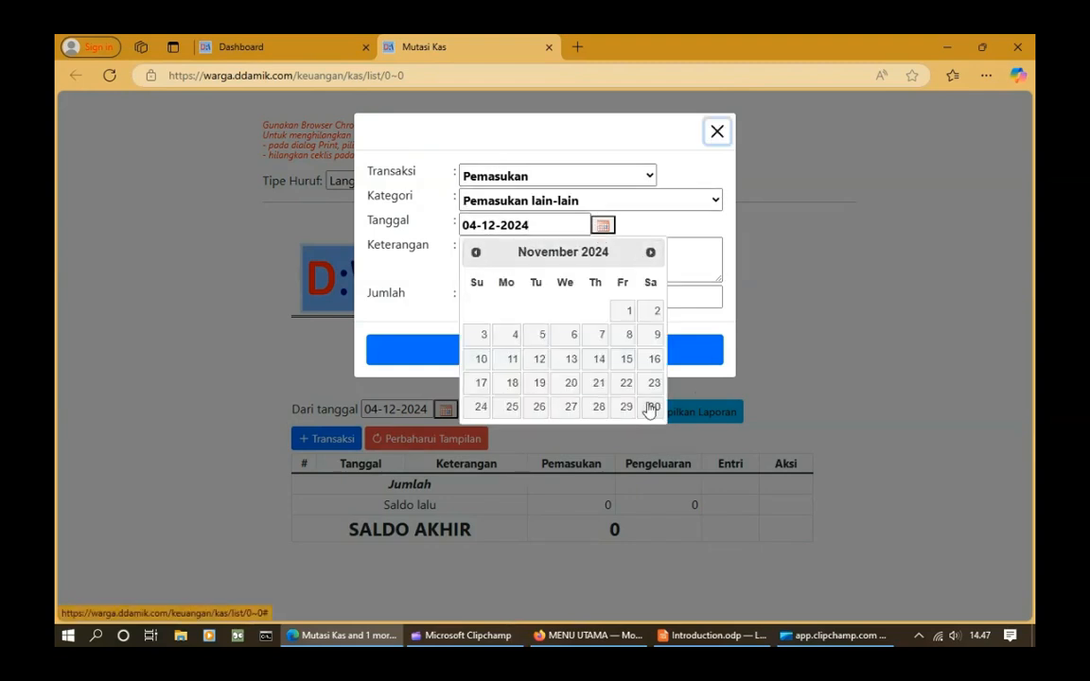
pyautogui.click(653, 406)
# - Describe the income transaction as "Saldo awal" with an amount of 200000 and save it
pyautogui.click(509, 268)
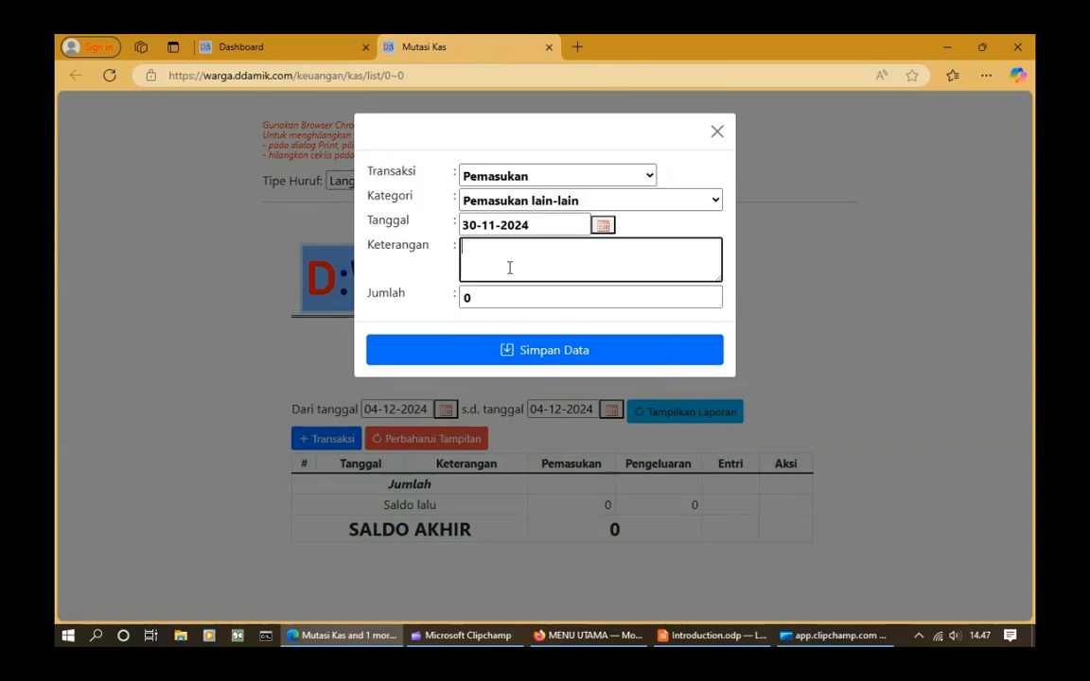
pyautogui.write('Saldo awal')
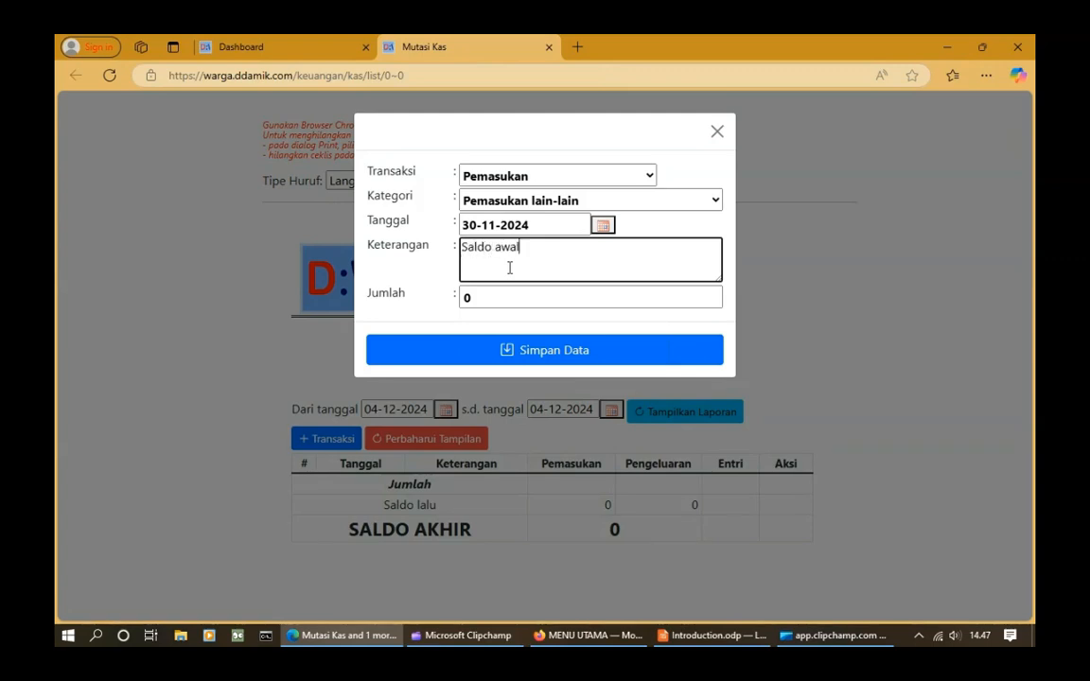
pyautogui.click(492, 296)
pyautogui.write('20')
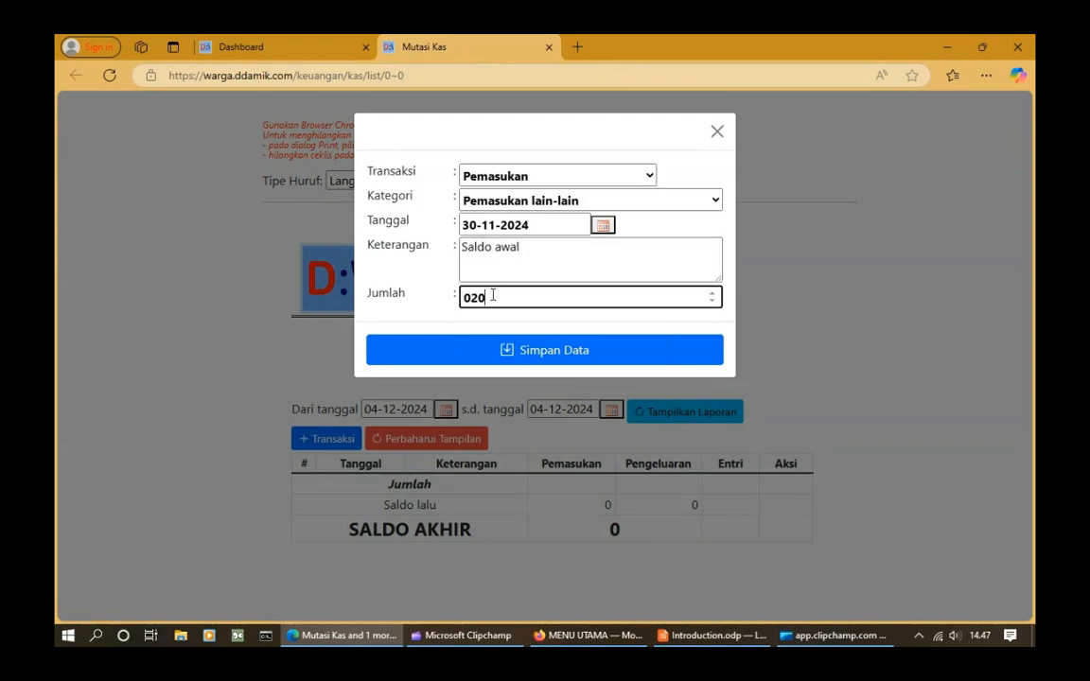
pyautogui.write('0000')
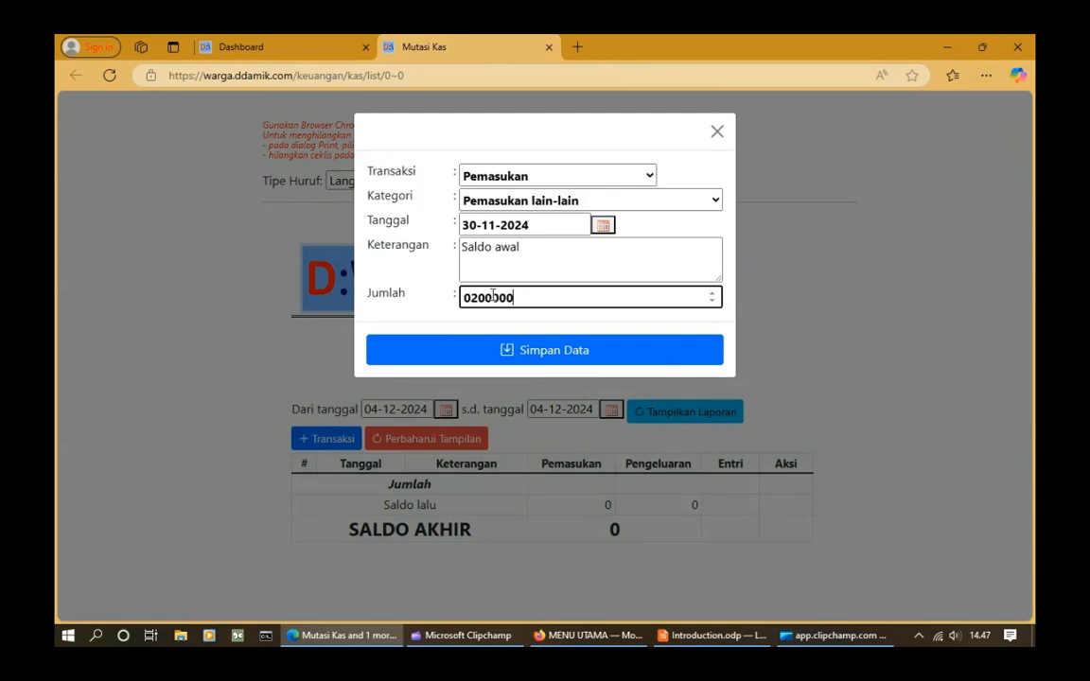
pyautogui.click(547, 353)
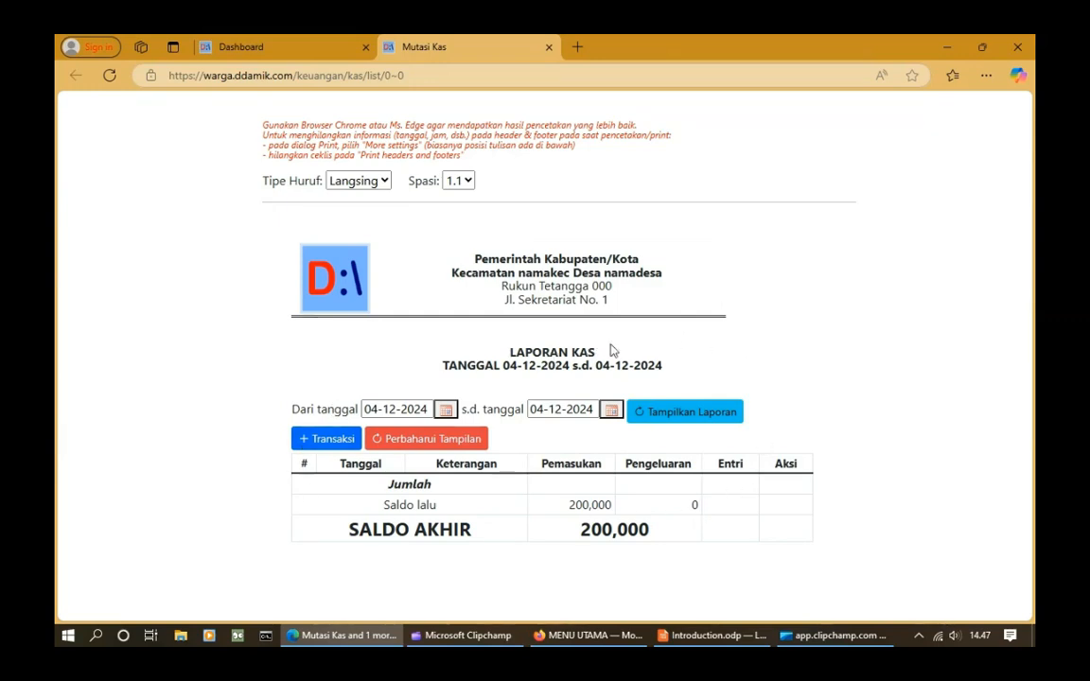
# - Set the cash report's start date to 01-11-2024 and display the report for that period
pyautogui.click(446, 412)
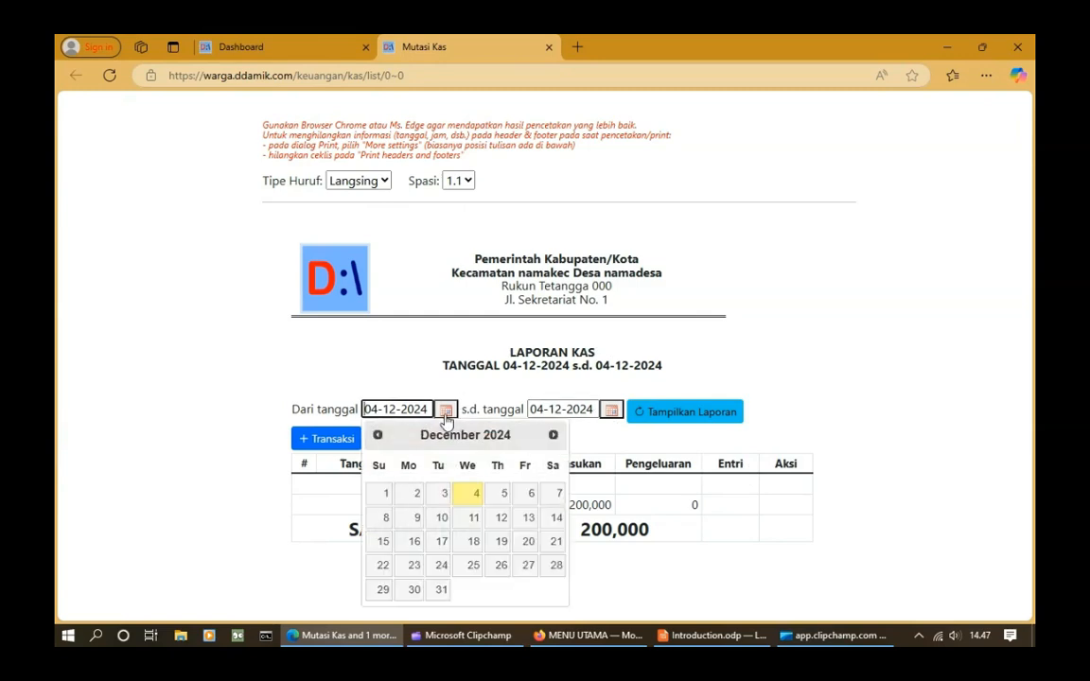
pyautogui.click(377, 434)
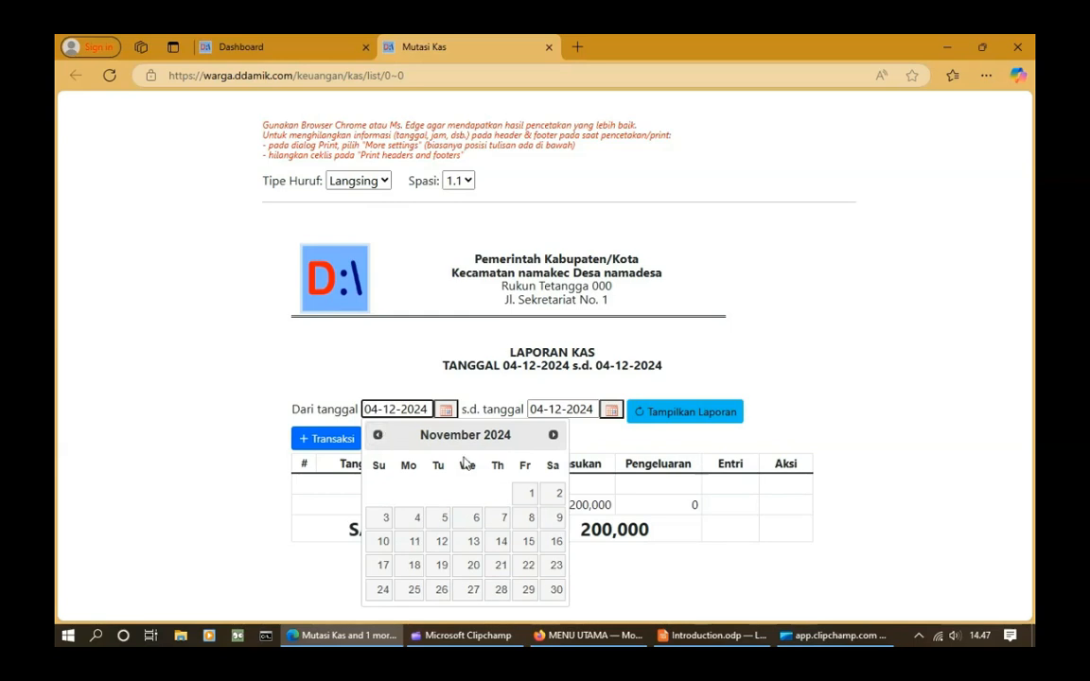
pyautogui.click(531, 493)
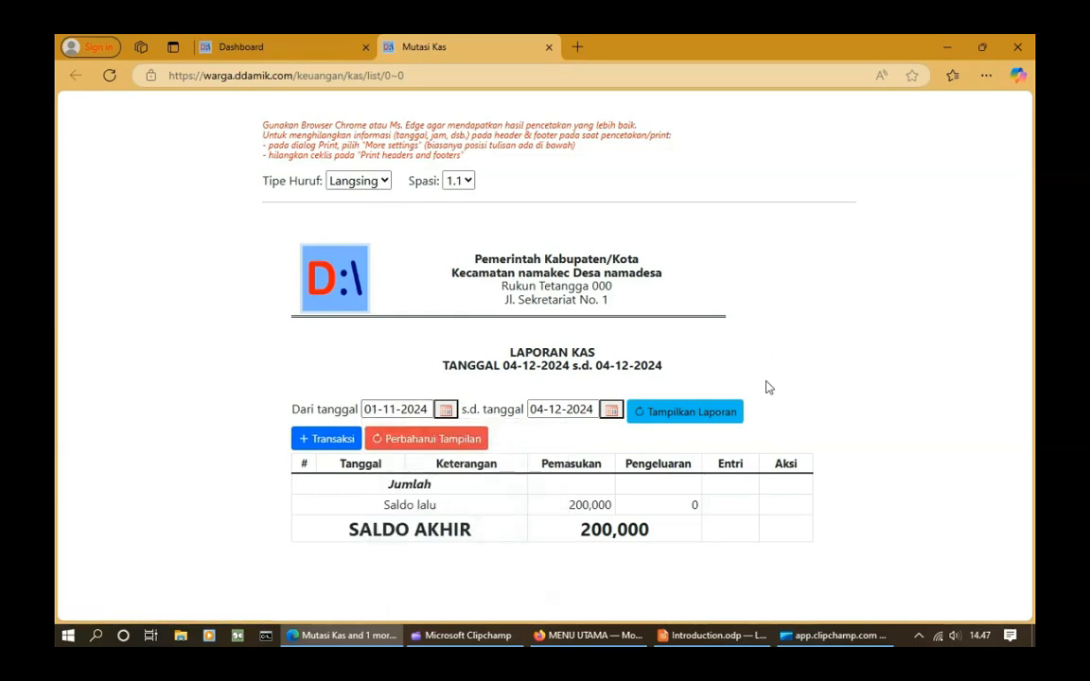
pyautogui.click(704, 413)
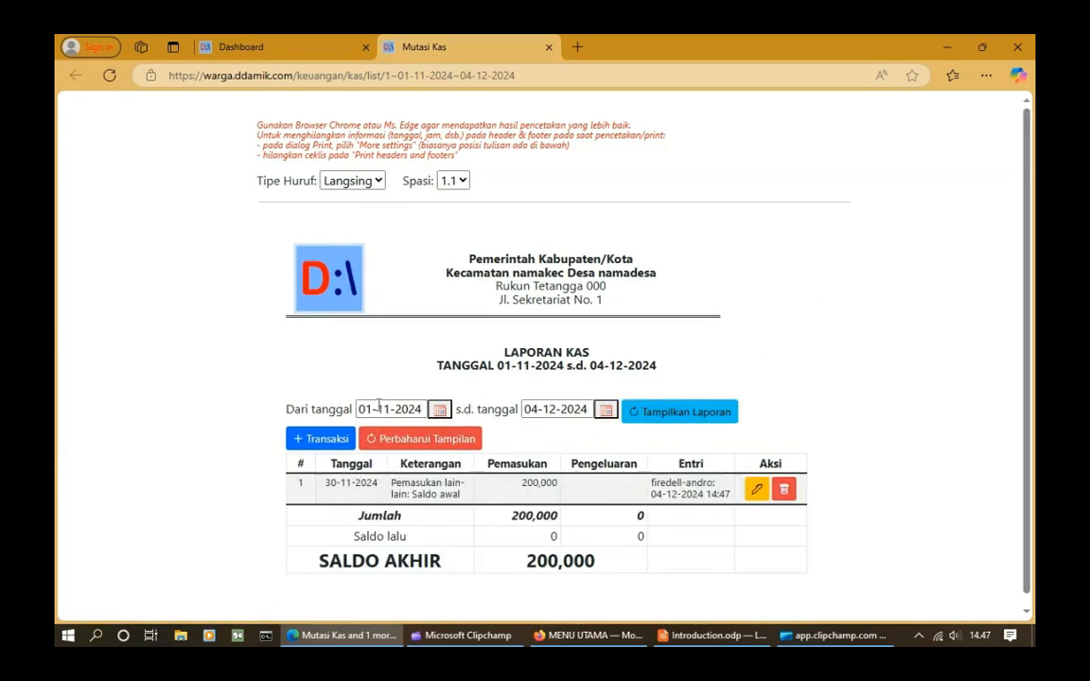
# - Start a new Pengeluaran transaction with category Sumbangan untuk kegiatan, dated 01-12-2024
pyautogui.scroll(-1, 1033, 271)
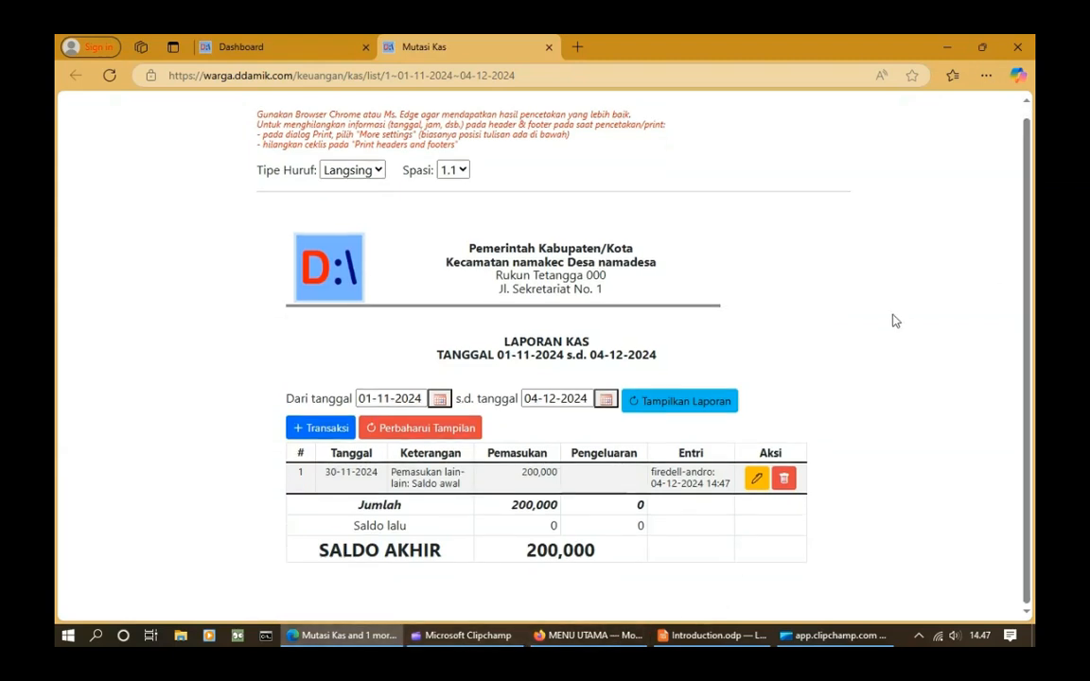
pyautogui.click(316, 427)
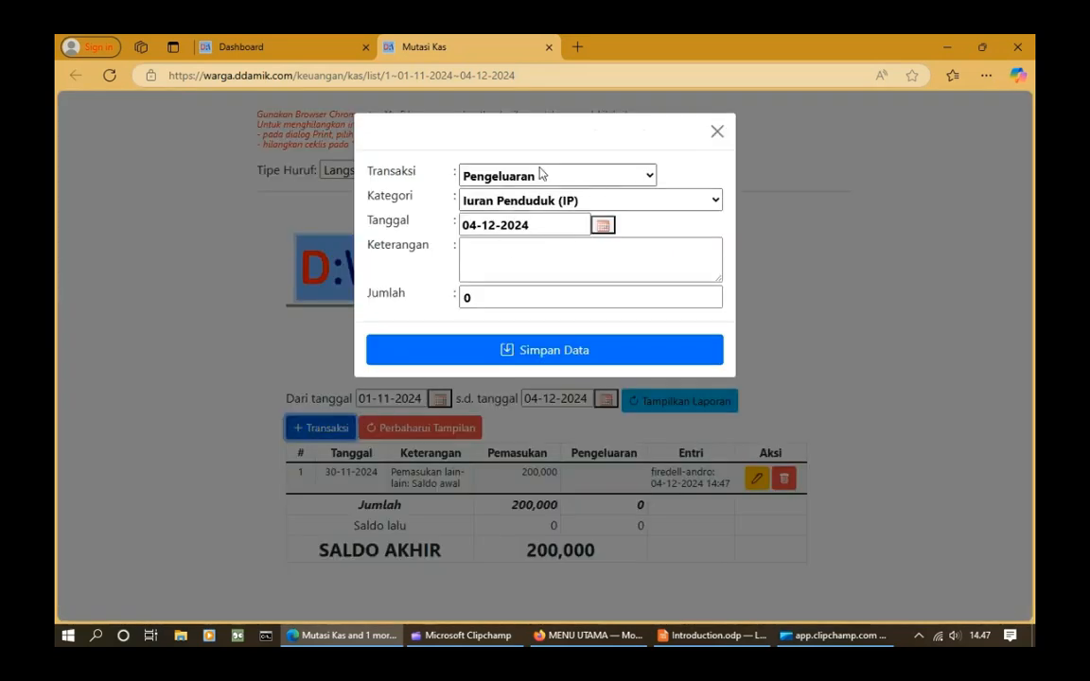
pyautogui.click(579, 201)
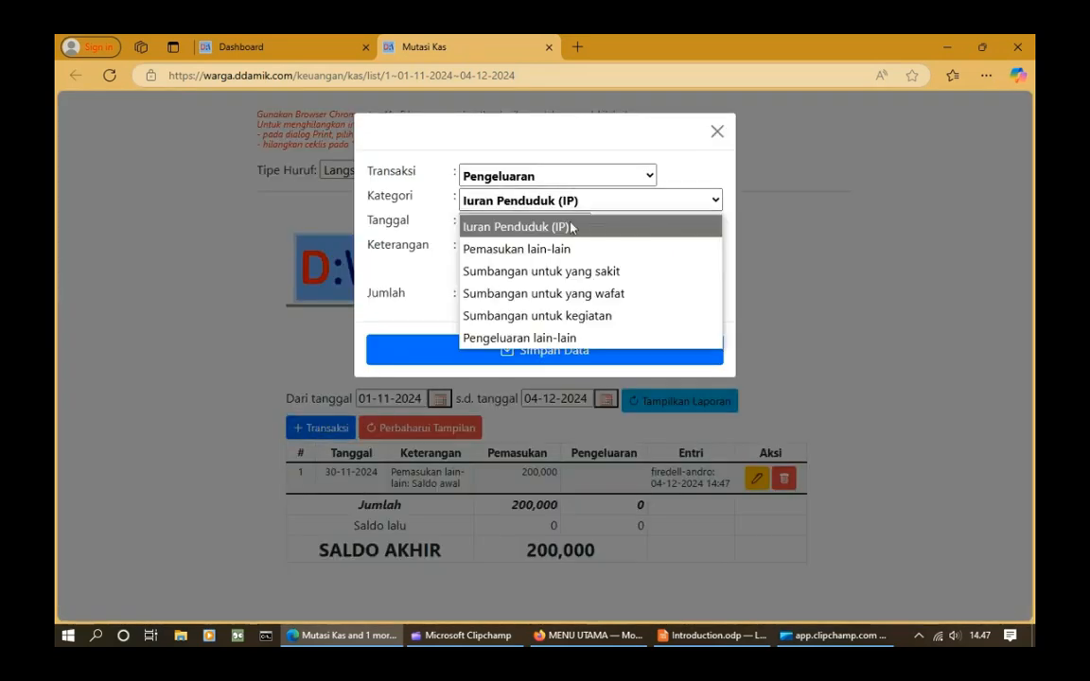
pyautogui.click(594, 320)
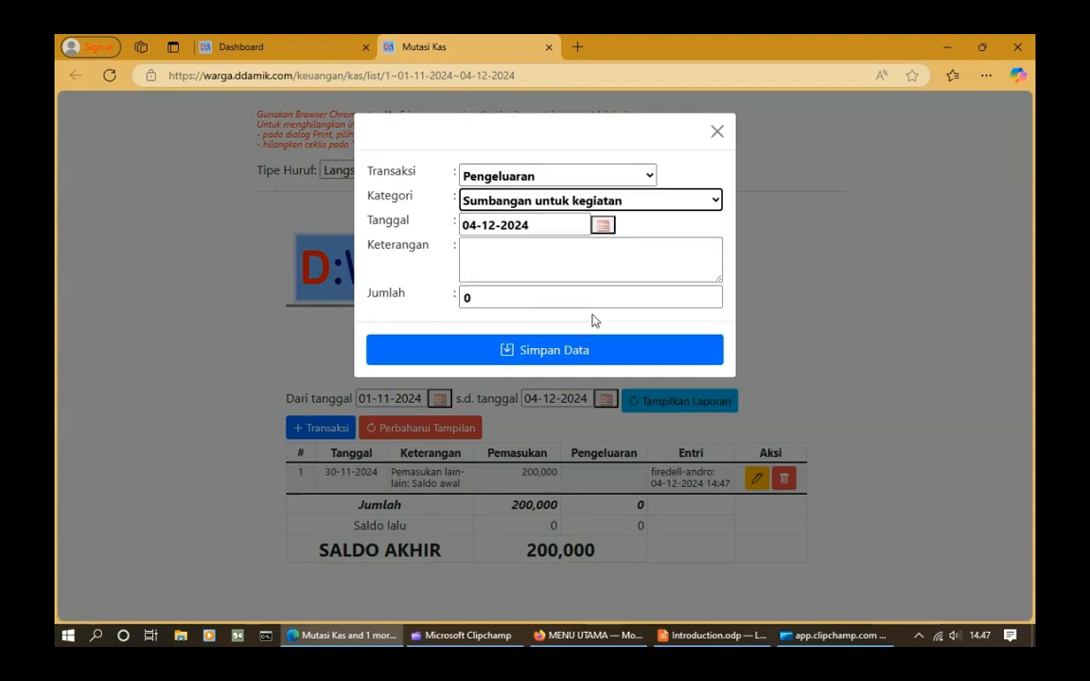
pyautogui.click(604, 228)
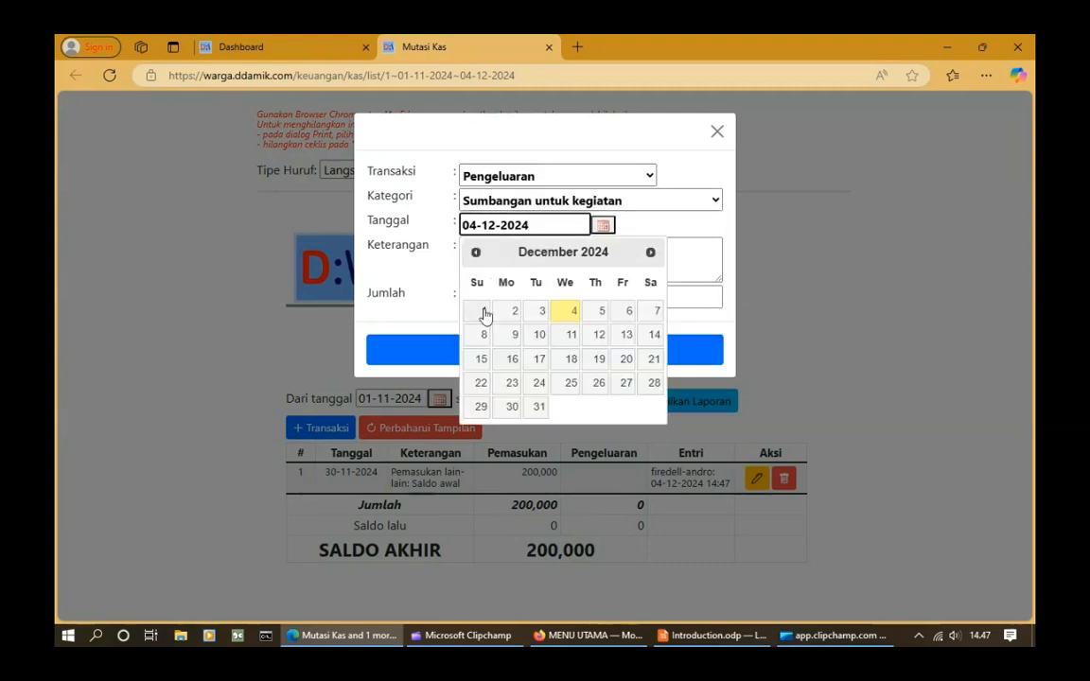
pyautogui.click(482, 313)
# - Describe the expense transaction as "Kerja bhakti" with an amount of 47000 and save it
pyautogui.click(498, 272)
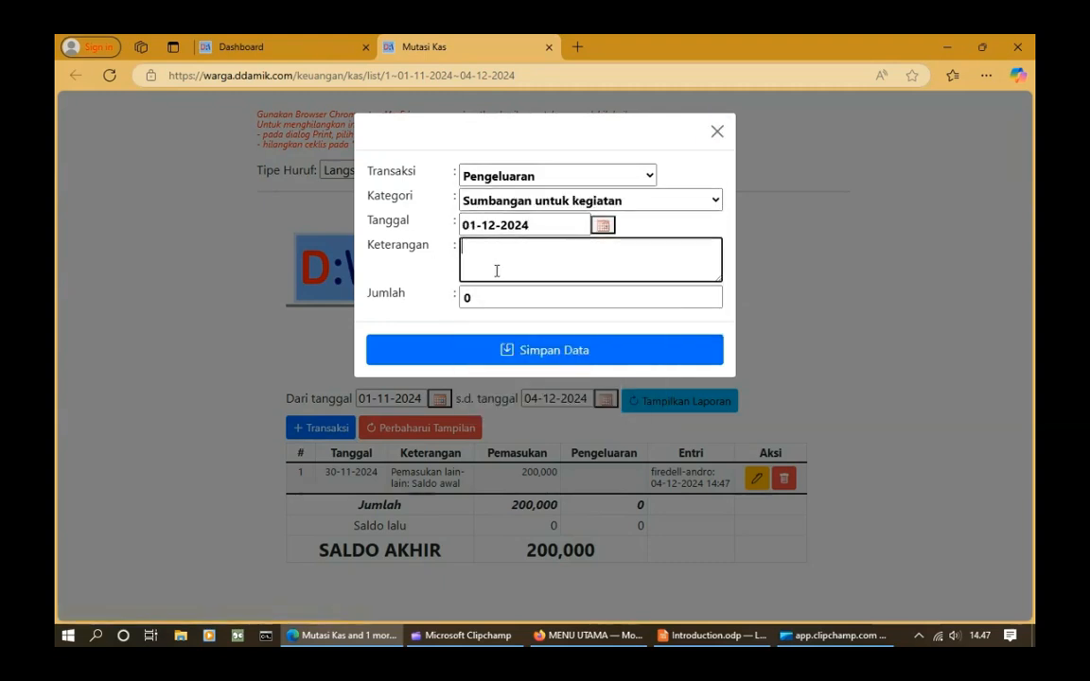
pyautogui.write('Kerja bhakti')
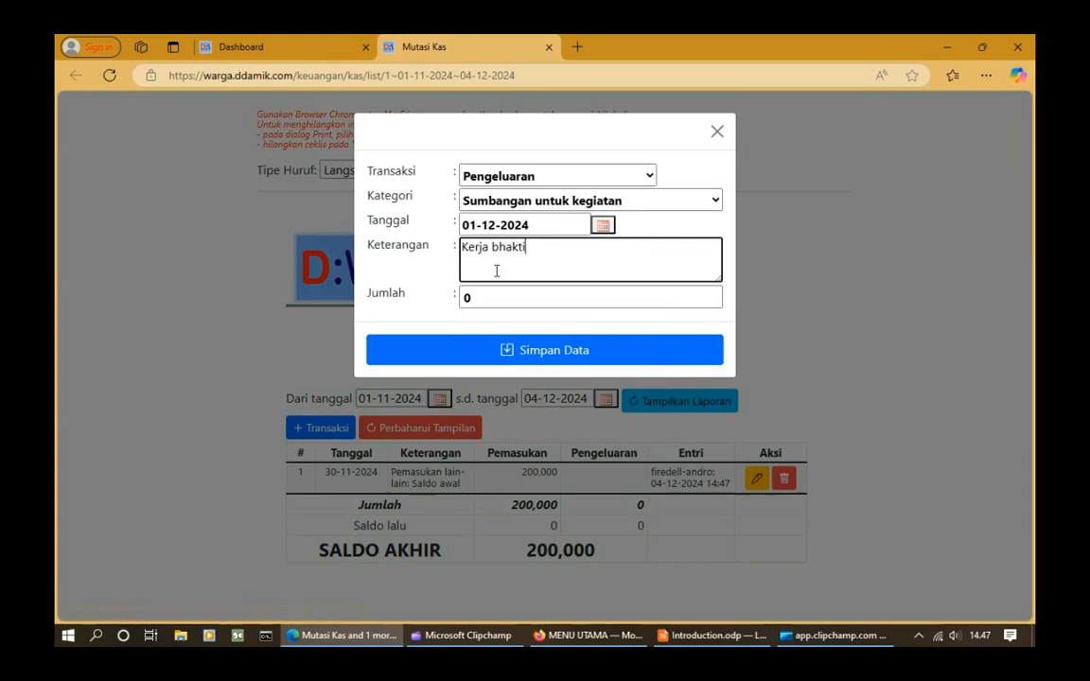
pyautogui.click(513, 296)
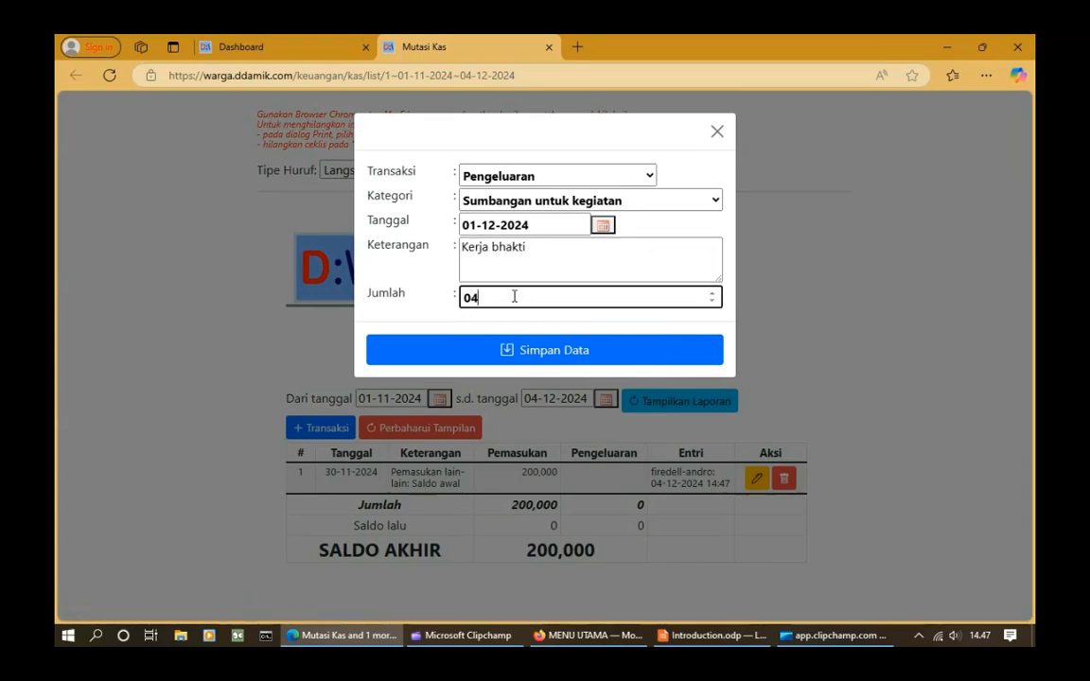
pyautogui.write('47000')
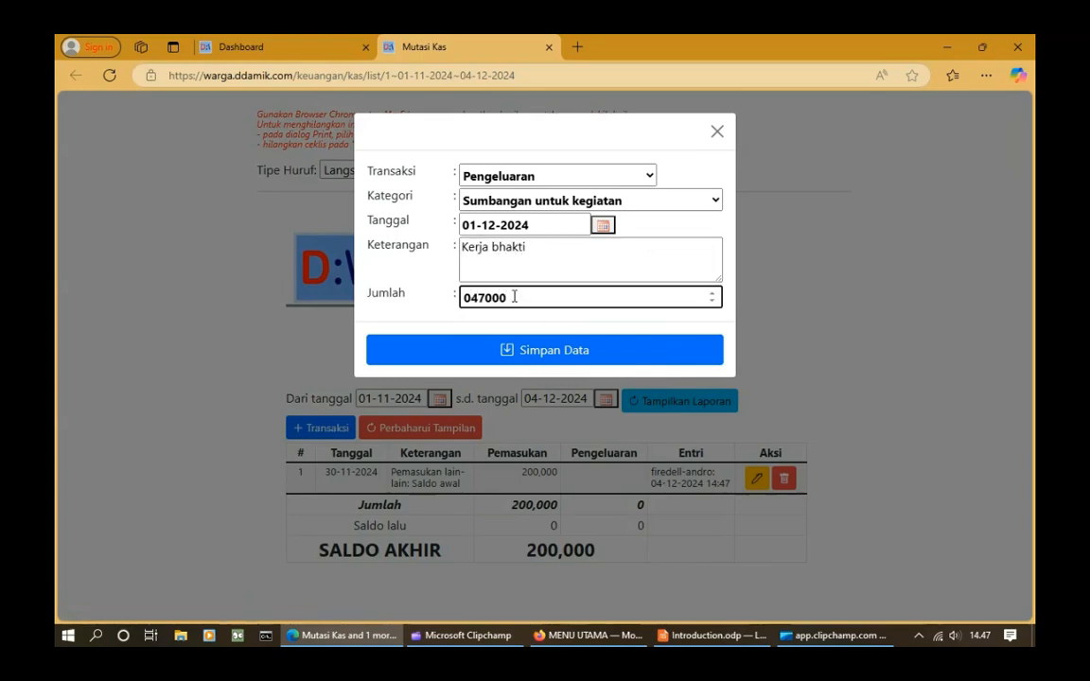
pyautogui.click(502, 349)
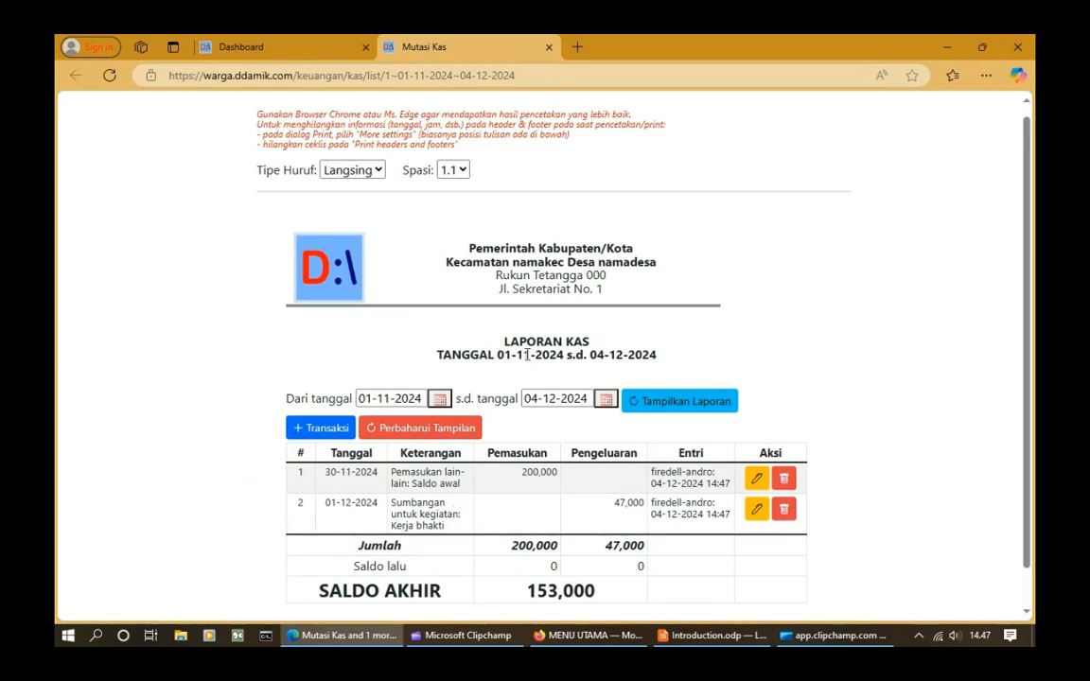
# - Change the amount of the "Kerja bhakti" expense transaction to 45000 and save it
pyautogui.moveTo(1029, 349); pyautogui.dragTo(1029, 389)
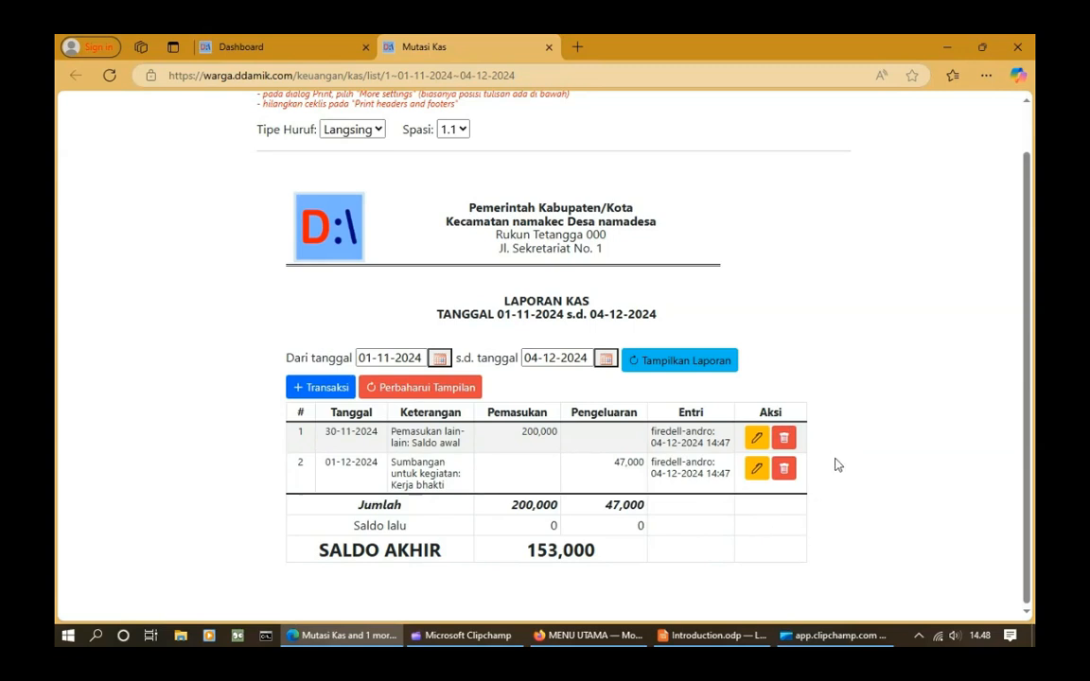
pyautogui.click(755, 468)
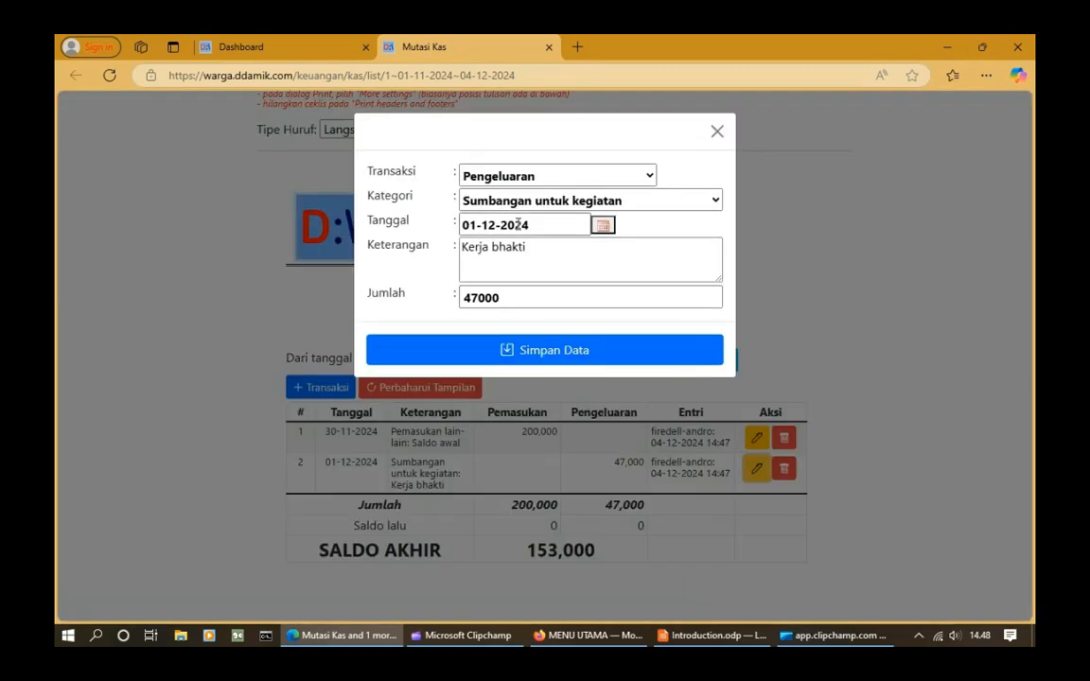
pyautogui.click(546, 296)
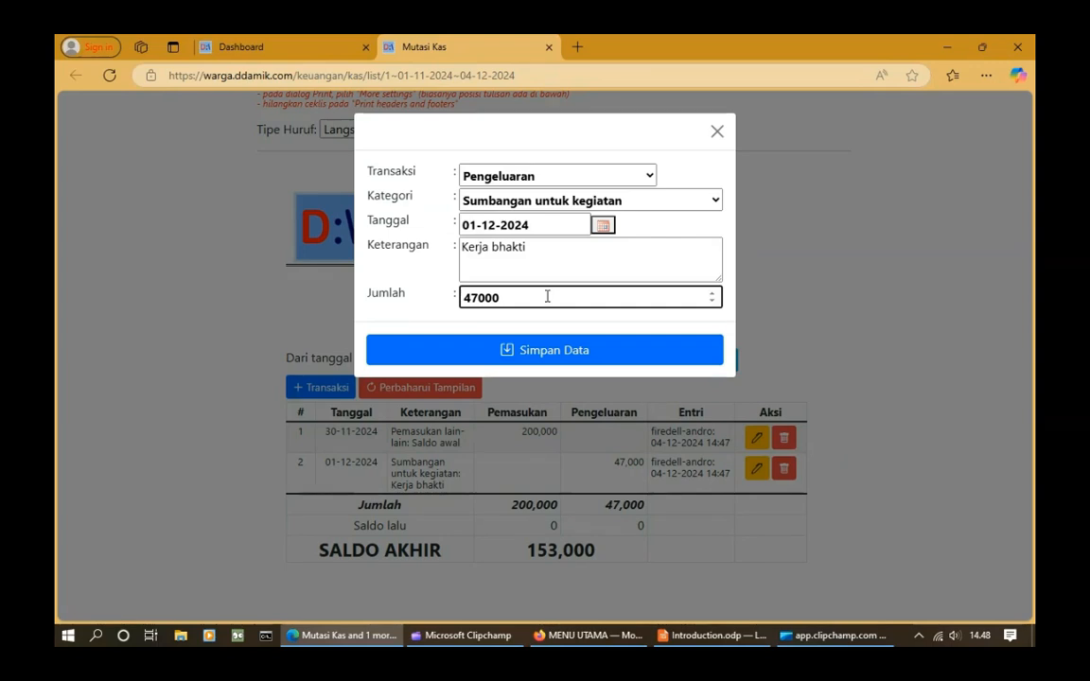
pyautogui.press('Left')
pyautogui.press('Left')
pyautogui.press('Left')
pyautogui.press('BackSpace')
pyautogui.write('5')
pyautogui.click(494, 354)
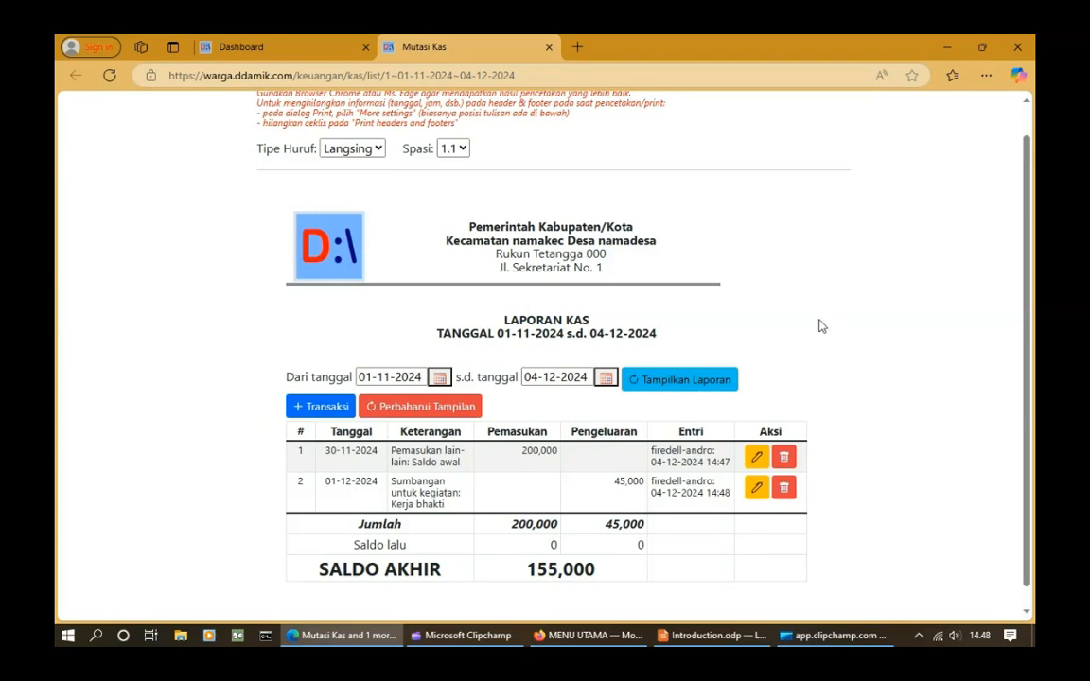
# - Start a new Pemasukan transaction in category Iuran Penduduk (IP), dated 02-12-2024
pyautogui.click(320, 407)
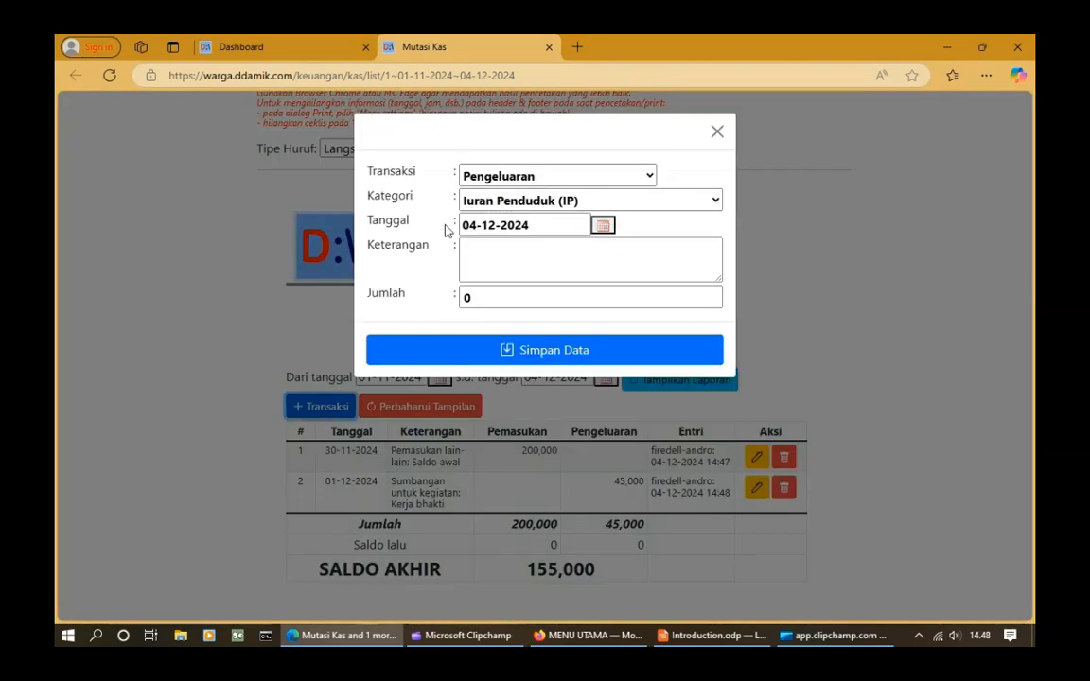
pyautogui.click(511, 176)
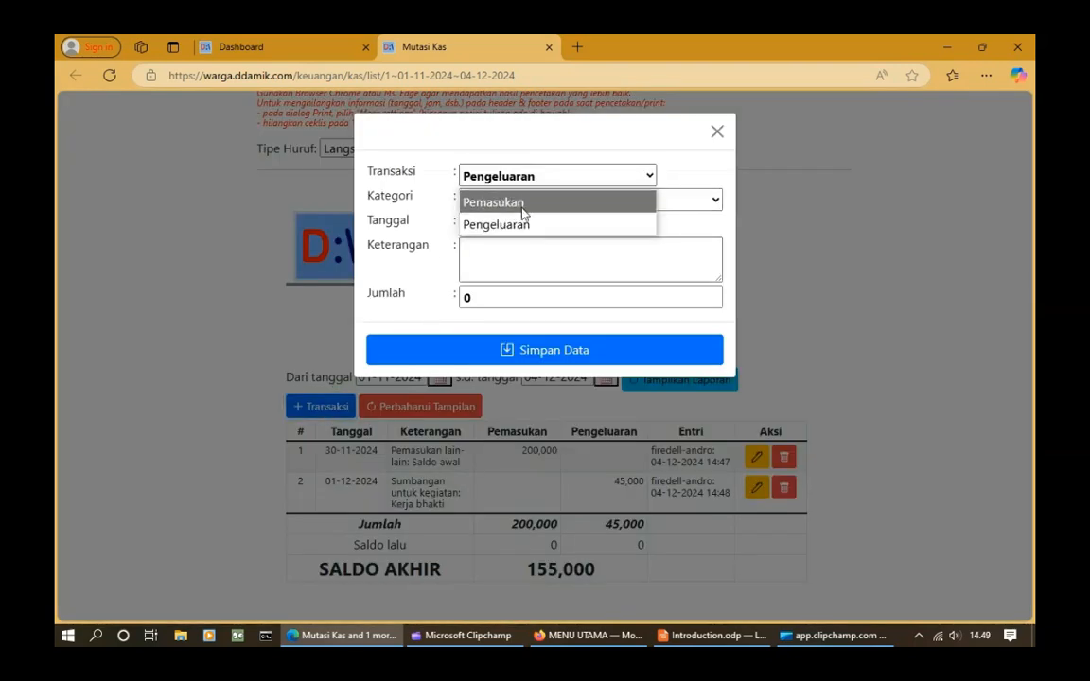
pyautogui.click(521, 203)
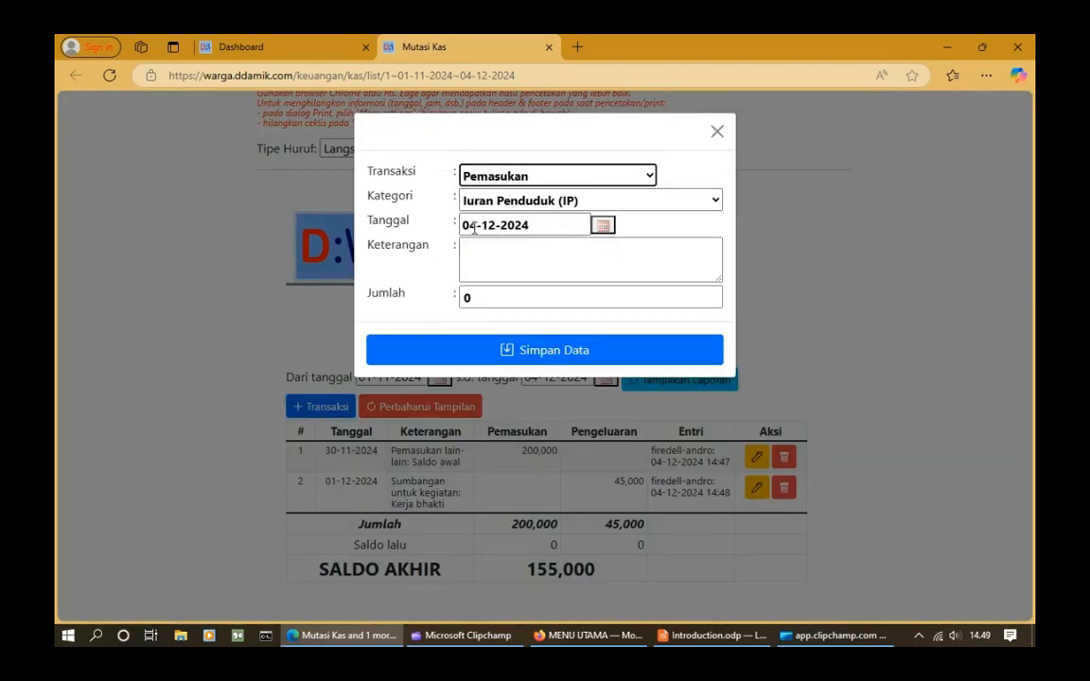
pyautogui.click(603, 226)
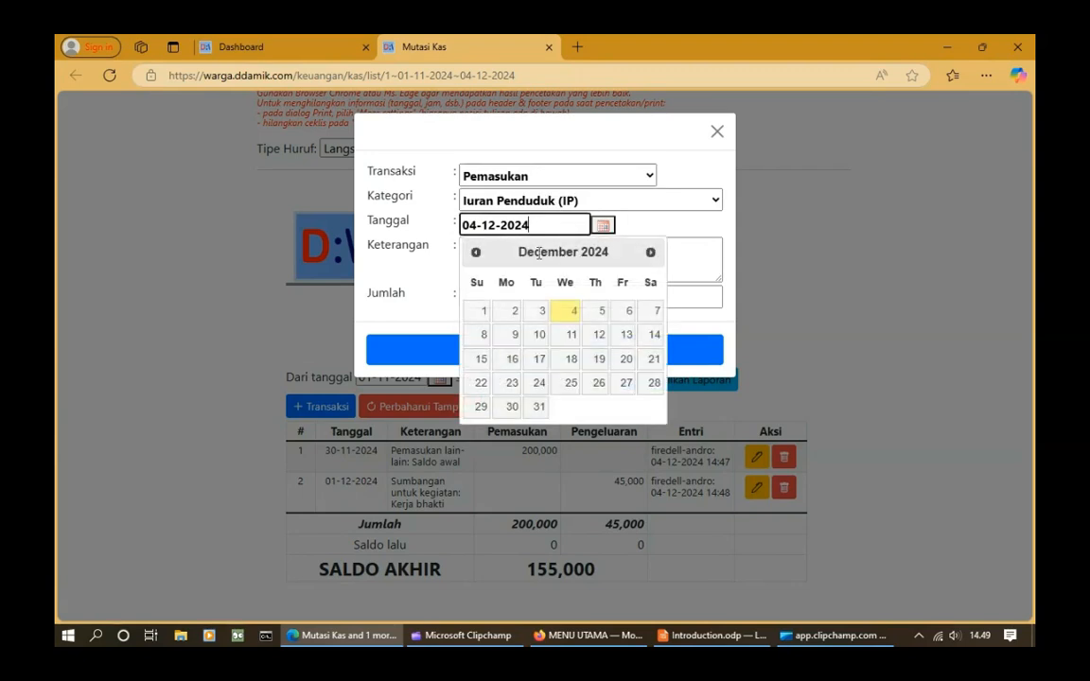
pyautogui.click(516, 305)
# - Describe the income transaction as "Akumulasi" with an amount of 150000 and save it
pyautogui.click(501, 269)
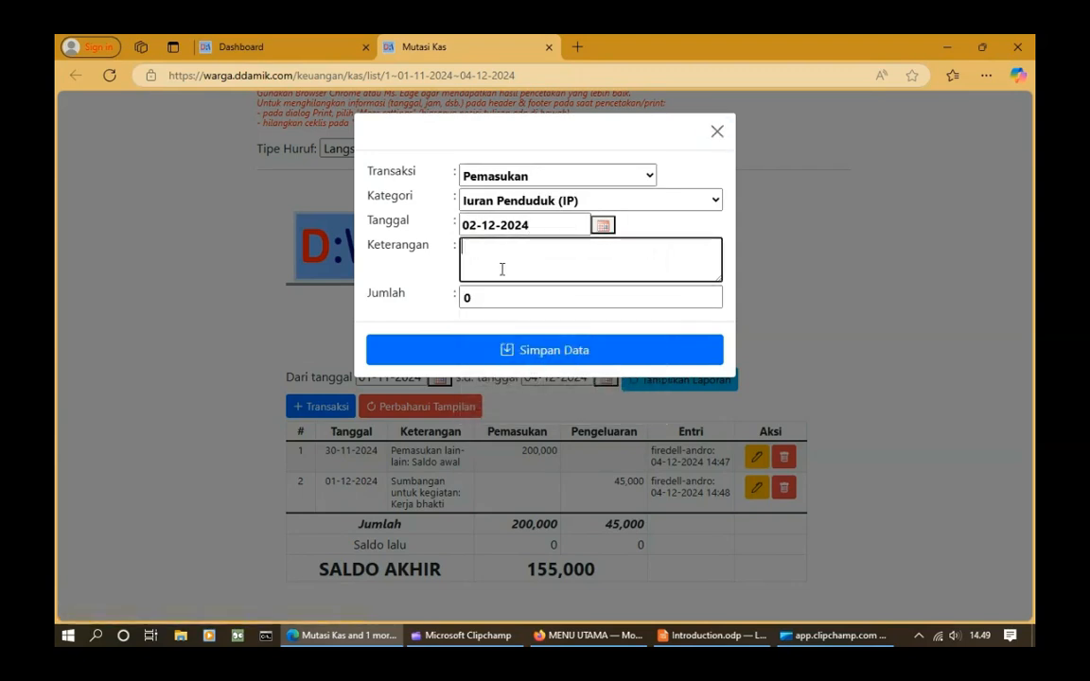
pyautogui.write('Akumulasi')
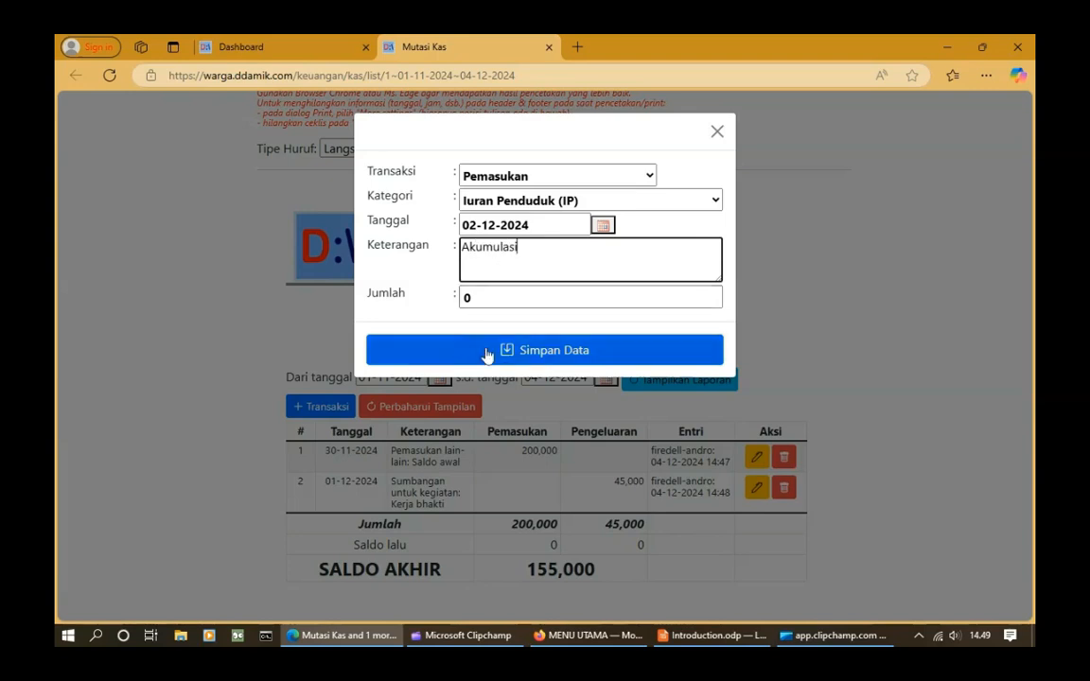
pyautogui.click(486, 299)
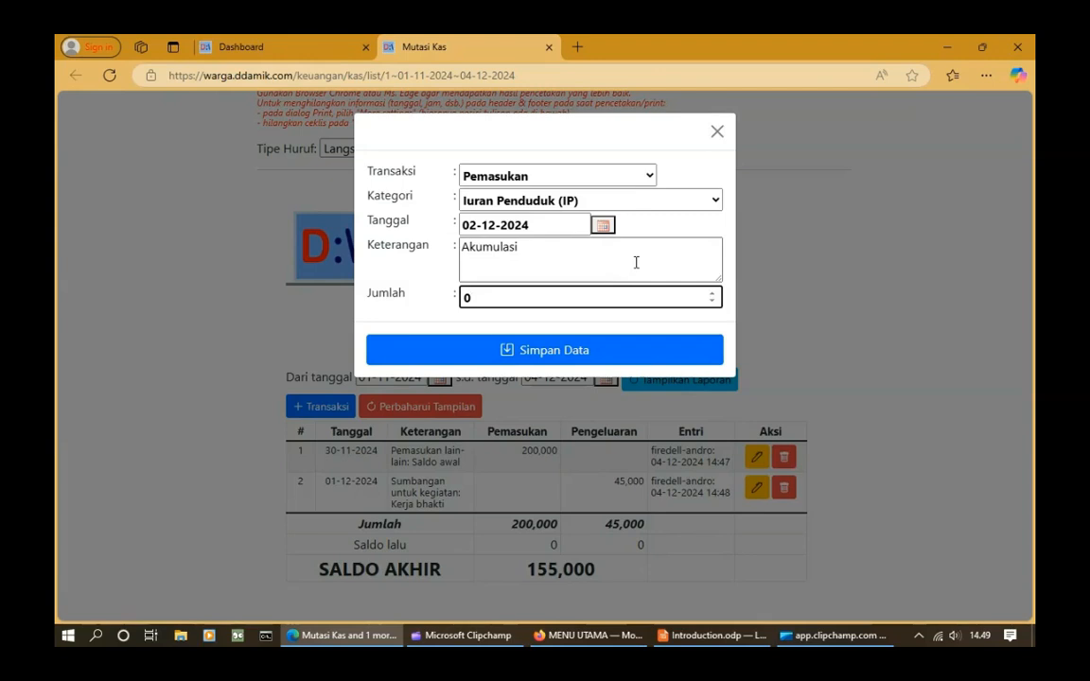
pyautogui.write('150000')
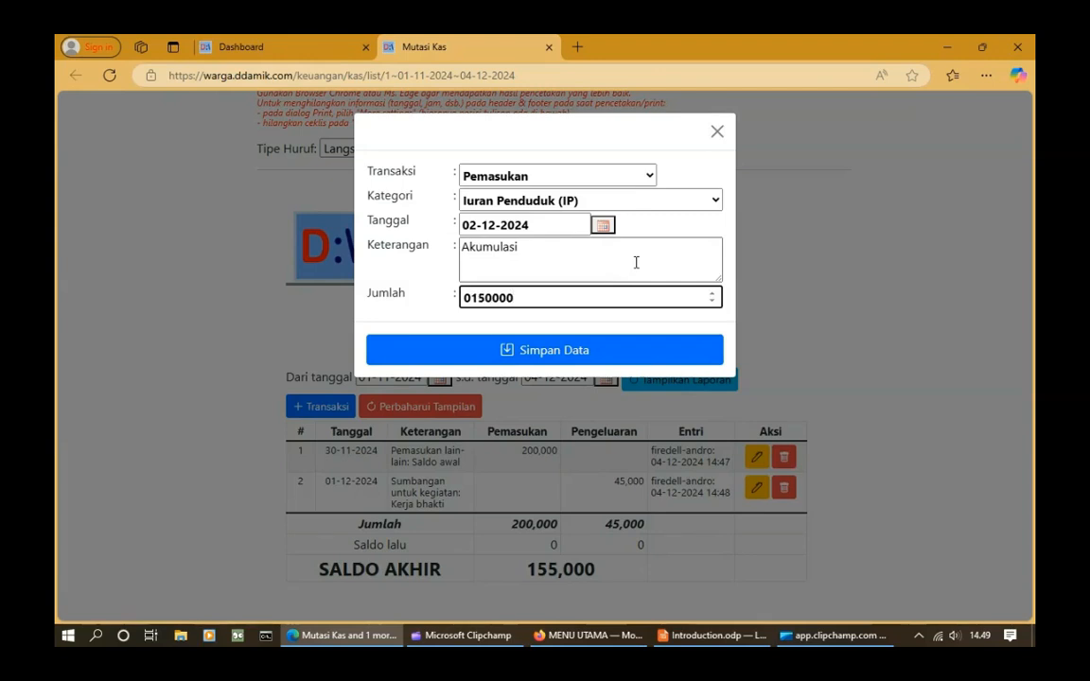
pyautogui.click(558, 352)
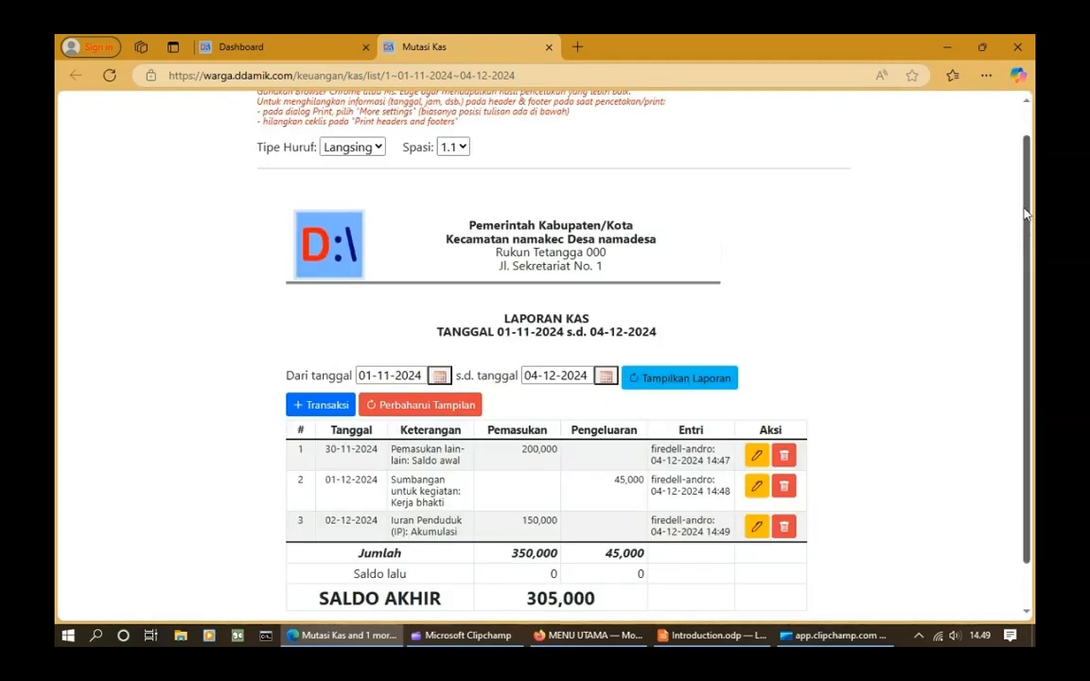
# - Review the cash report with its three transactions and preview its printout without saving it
pyautogui.scroll(-1, 839, 223)
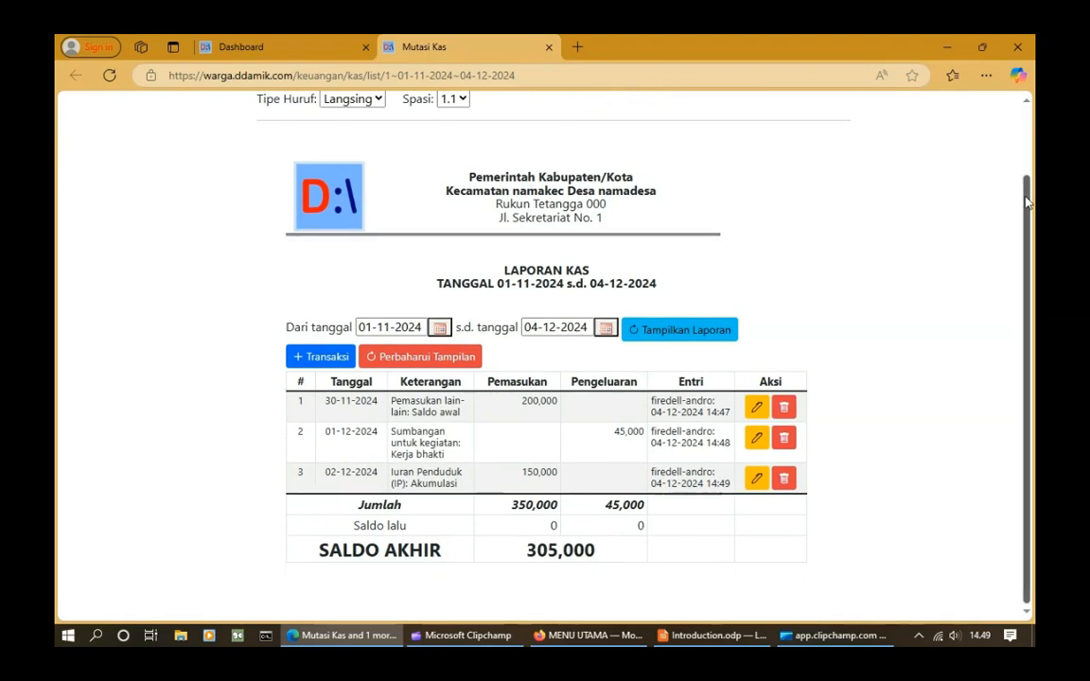
pyautogui.moveTo(1028, 202); pyautogui.dragTo(1022, 159)
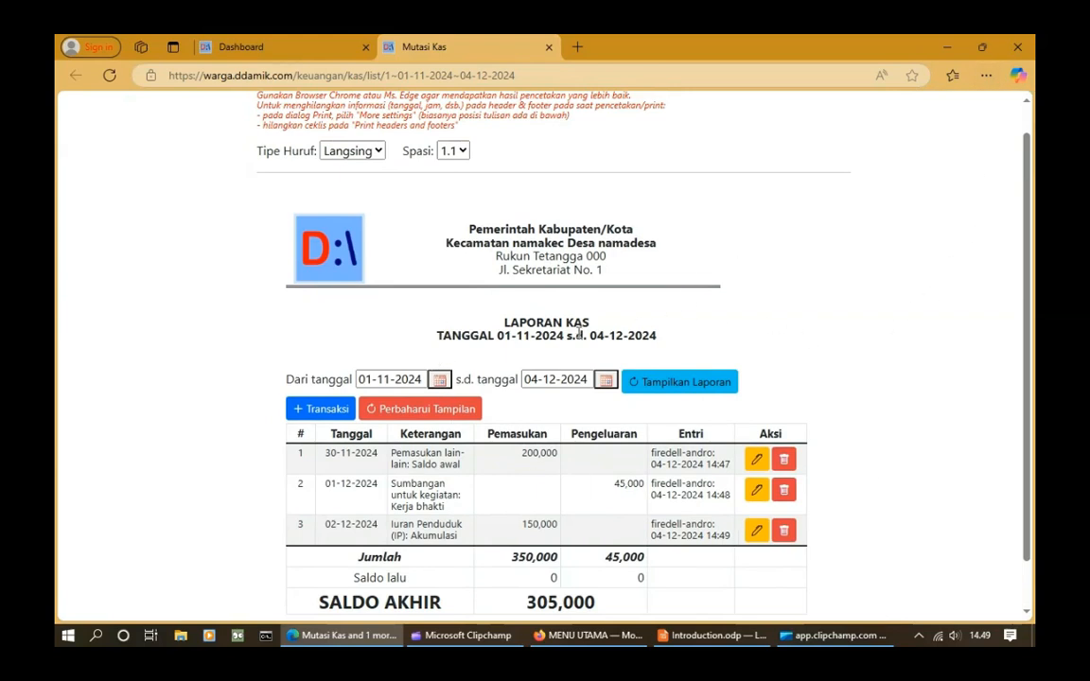
pyautogui.click(989, 82)
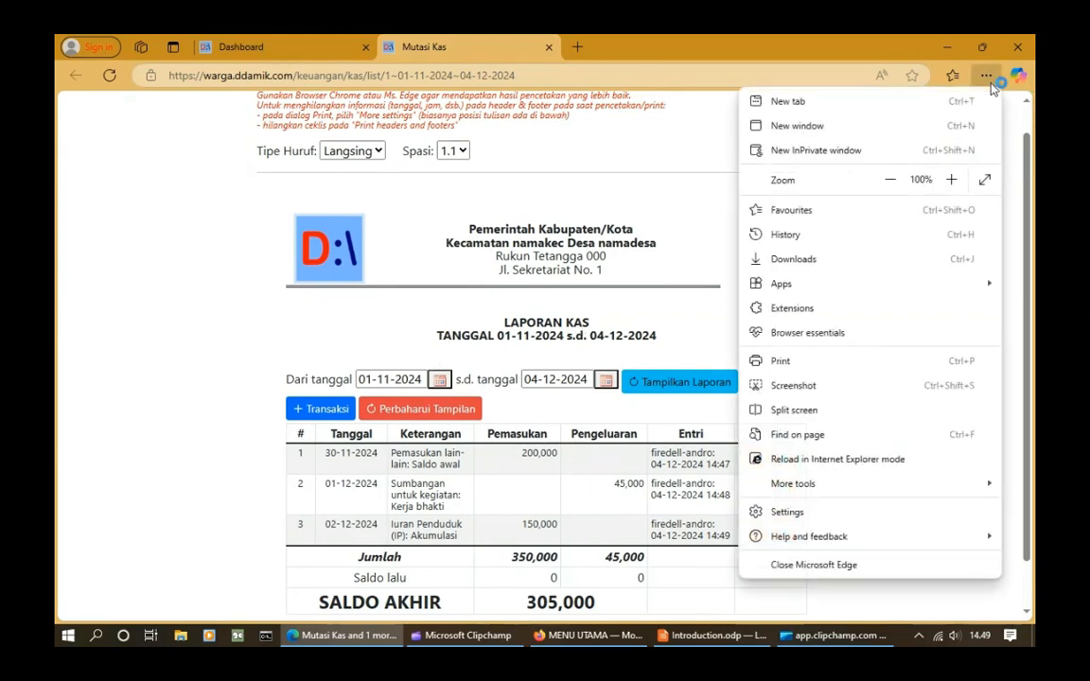
pyautogui.click(804, 363)
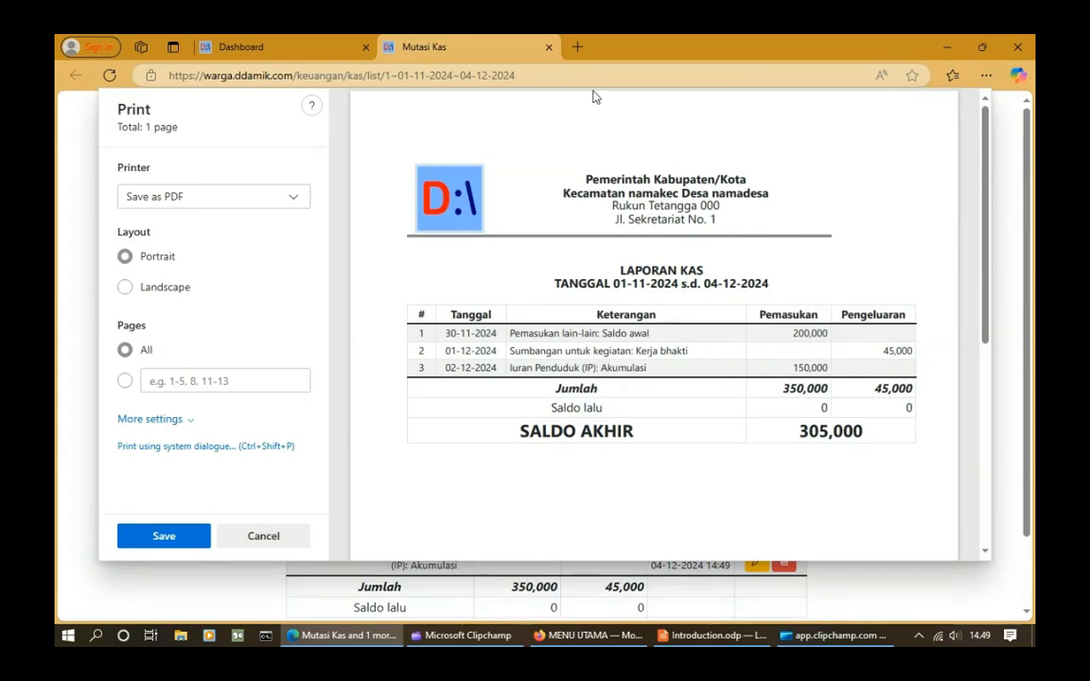
pyautogui.press('Escape')
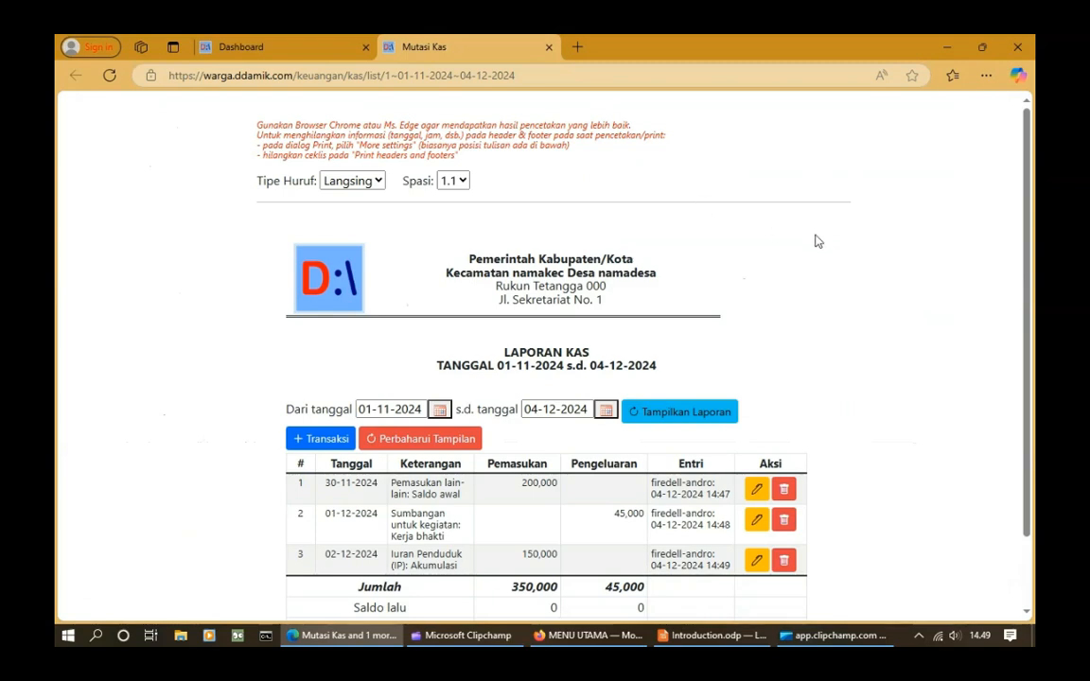
pyautogui.scroll(-2, 1028, 180)
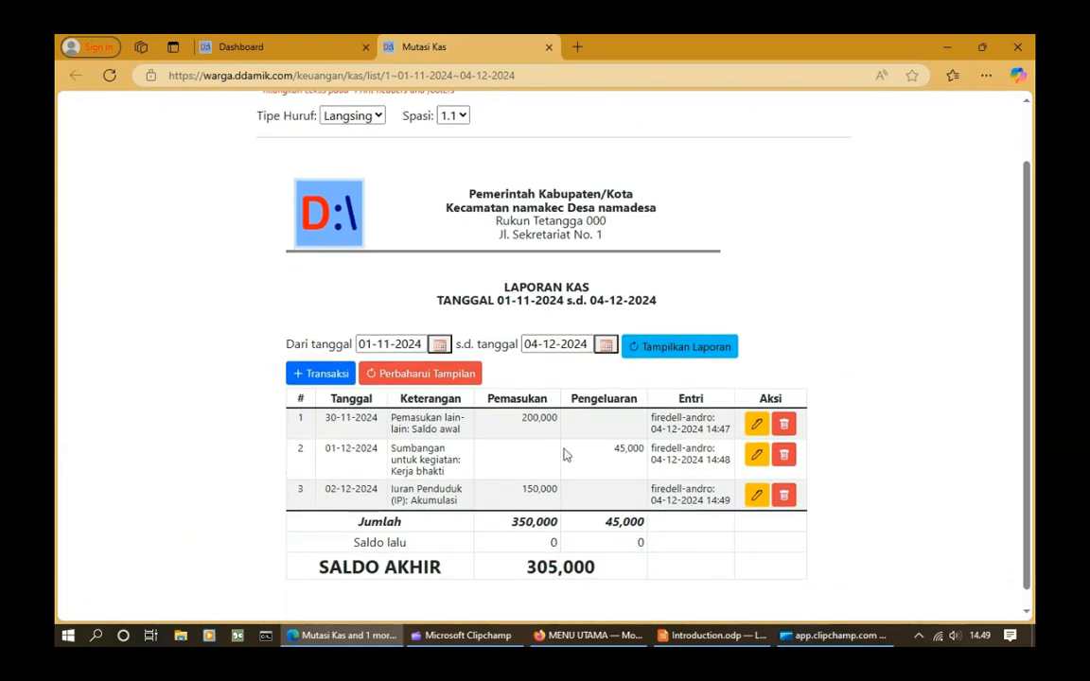
# - Close the cash report and open the Iuran Penduduk recap for 2024 at its list of household heads
pyautogui.click(549, 47)
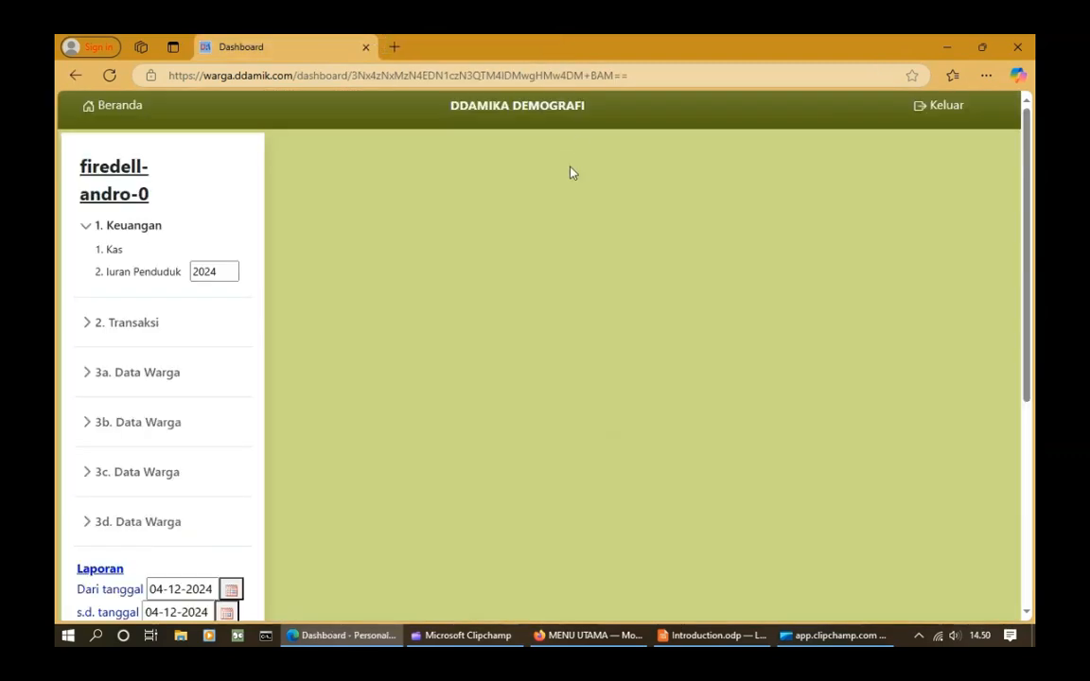
pyautogui.click(152, 274)
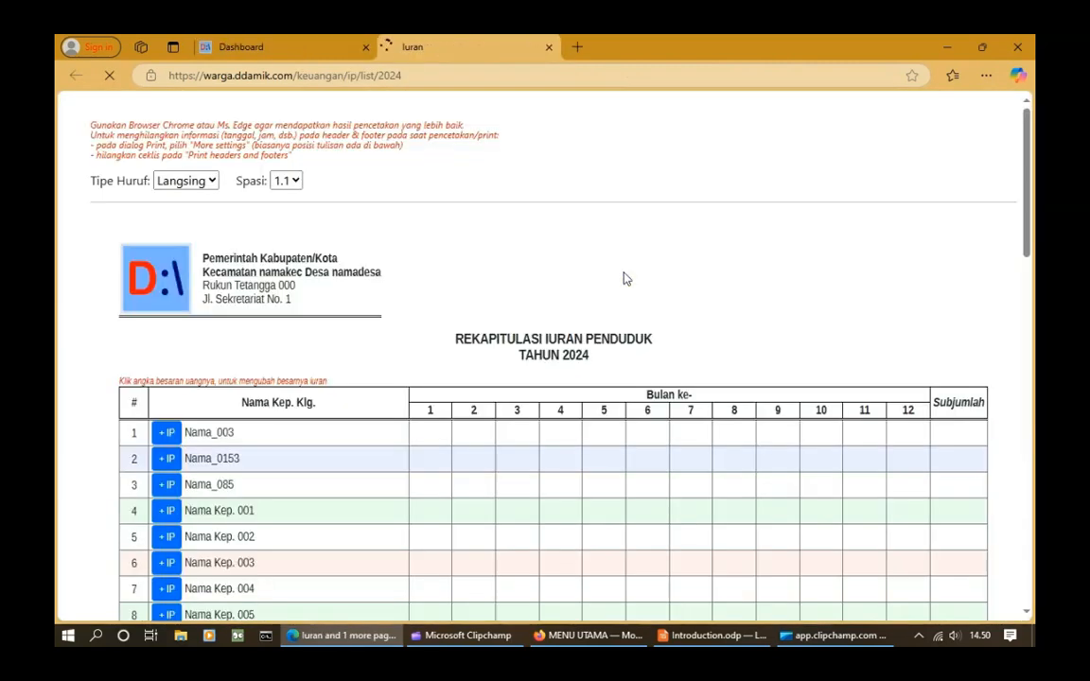
pyautogui.scroll(-2, 1030, 172)
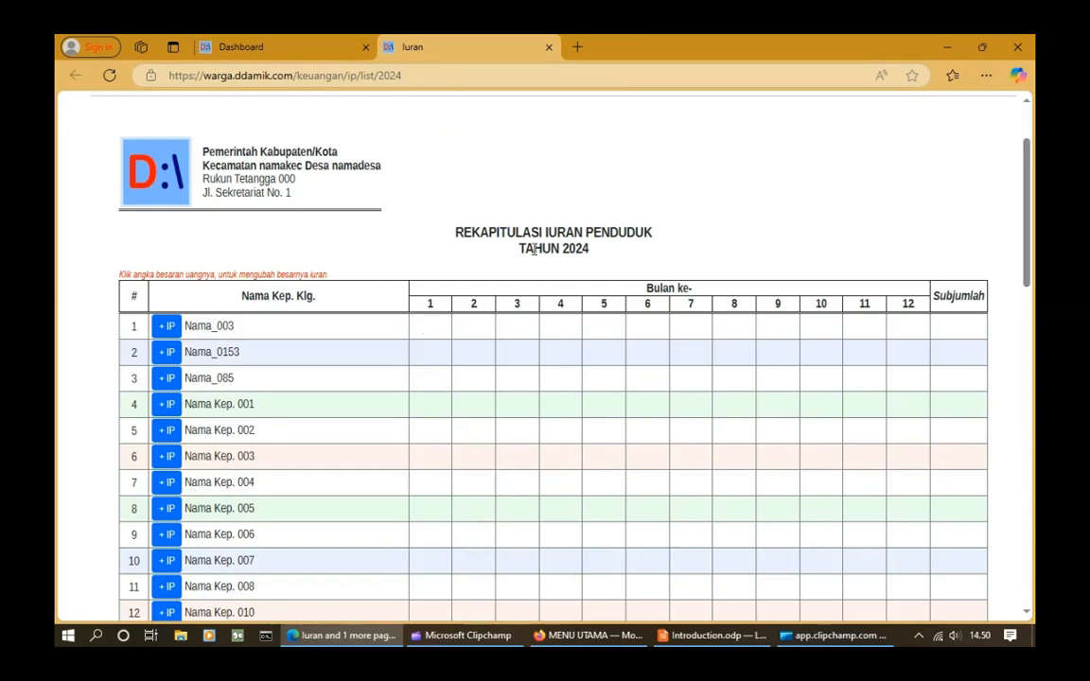
pyautogui.scroll(-1, 1021, 172)
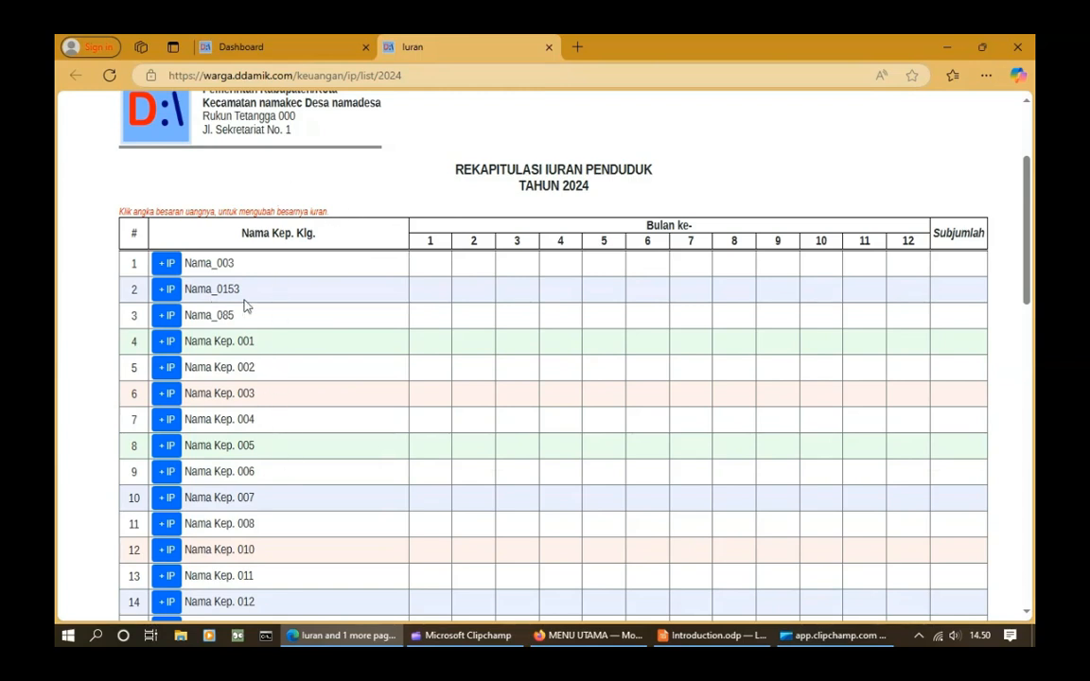
# - Record a dues payment of 5000 dated 03-12-2024 for the first household head in the list and save it
pyautogui.click(166, 265)
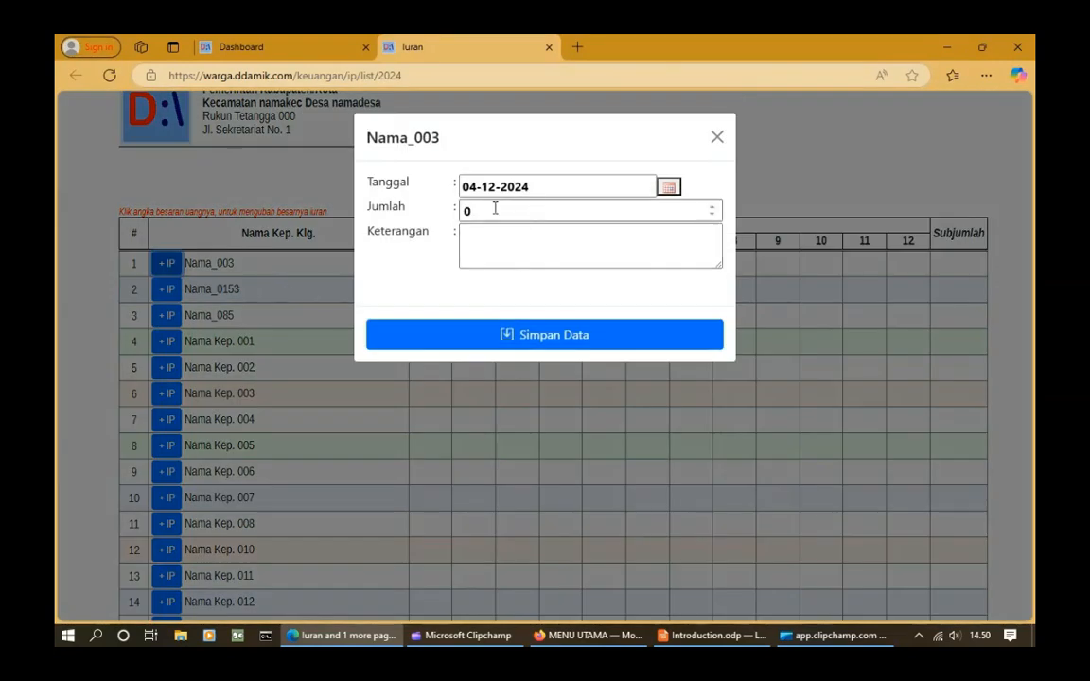
pyautogui.click(494, 209)
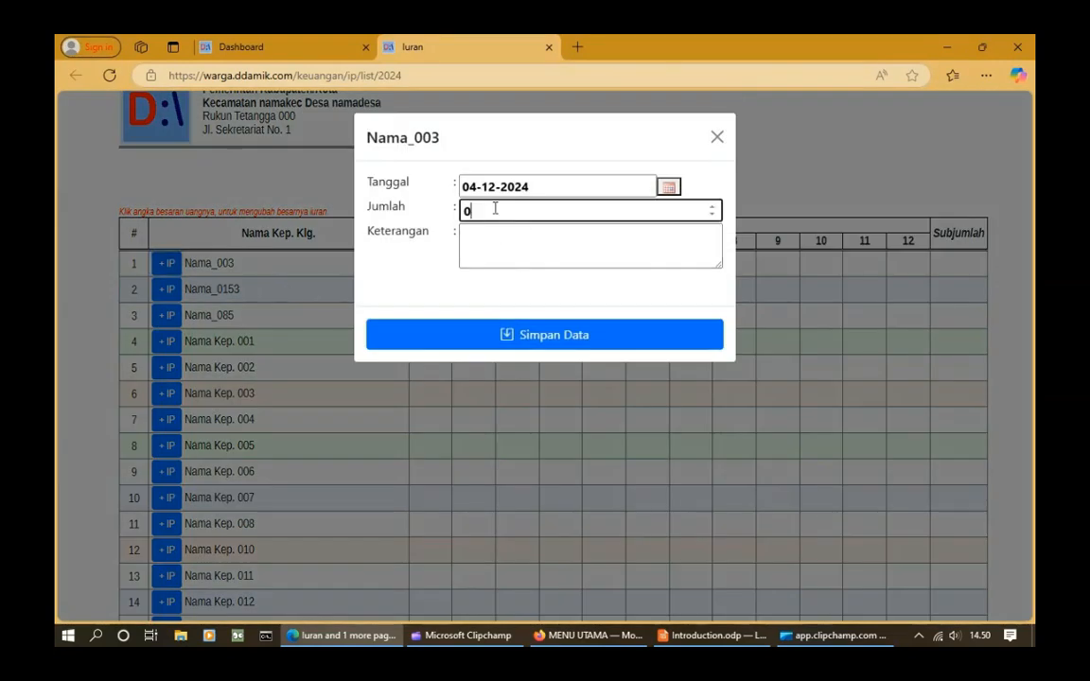
pyautogui.click(669, 186)
pyautogui.click(533, 272)
pyautogui.click(493, 210)
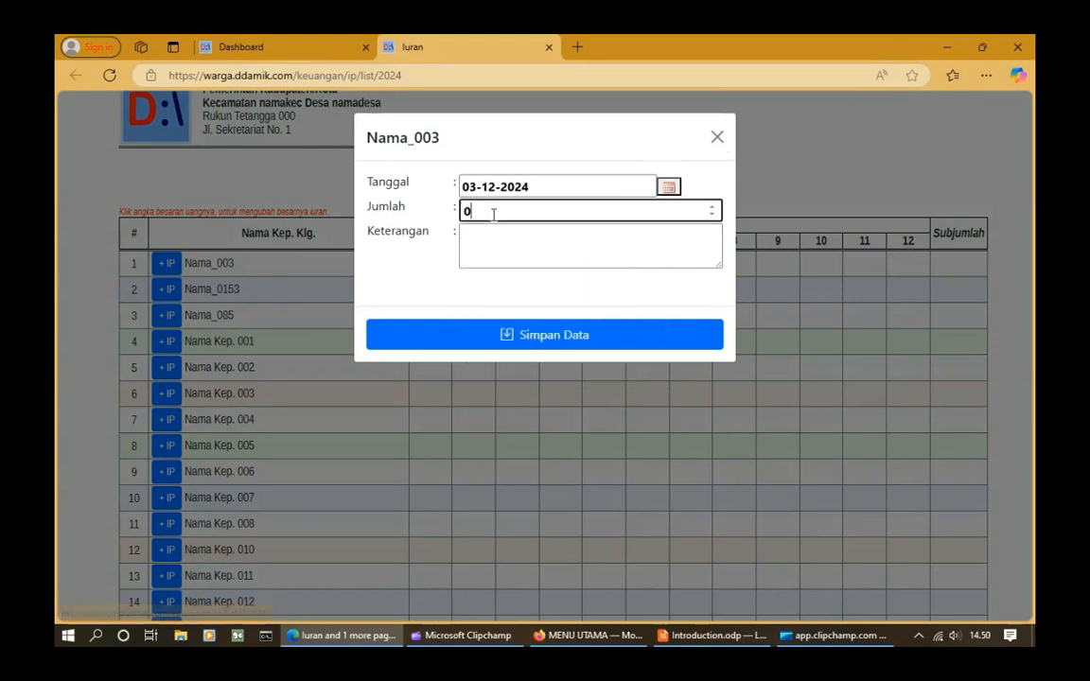
pyautogui.write('5000')
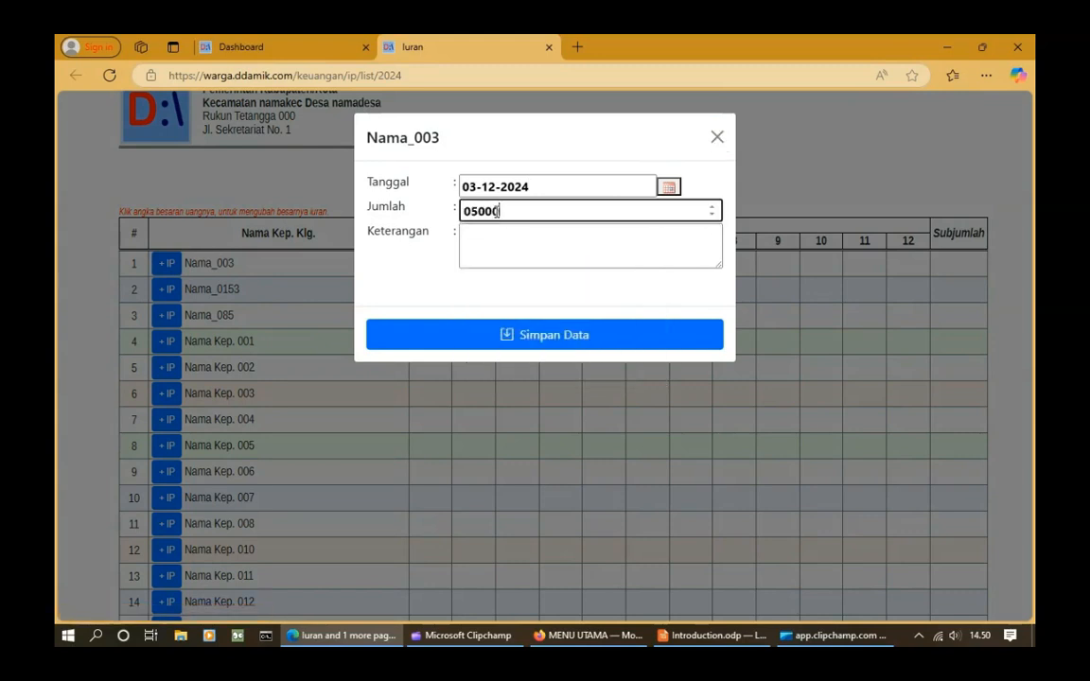
pyautogui.click(488, 339)
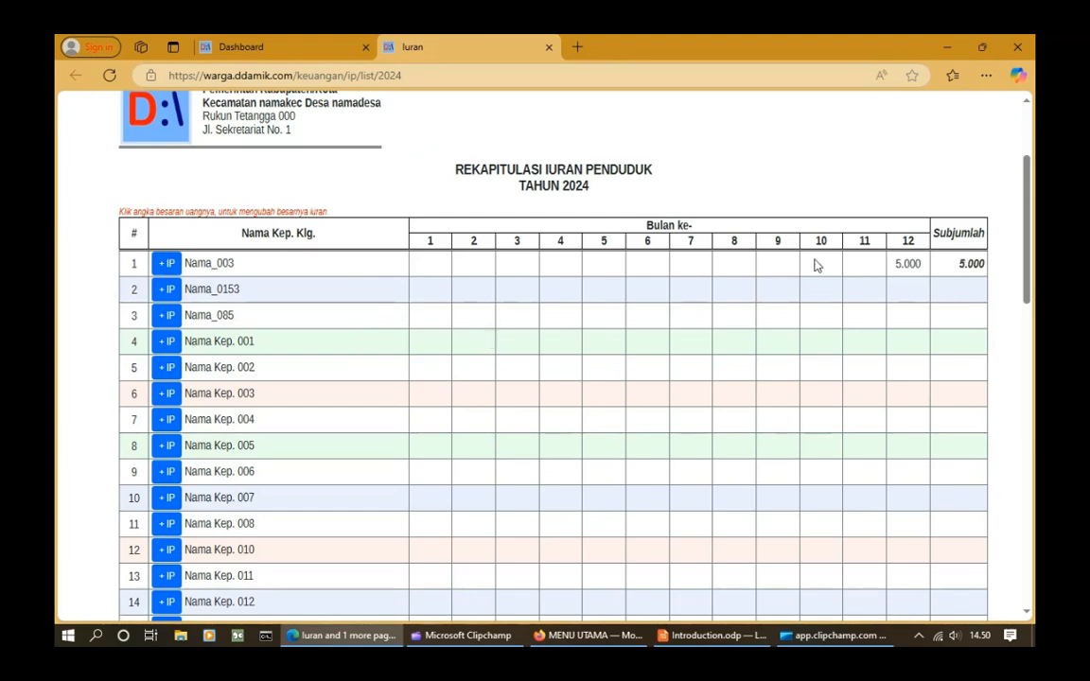
# - Edit the first household head's month 12 dues payment to 15000 with the description "3 bulan" and save it
pyautogui.click(911, 267)
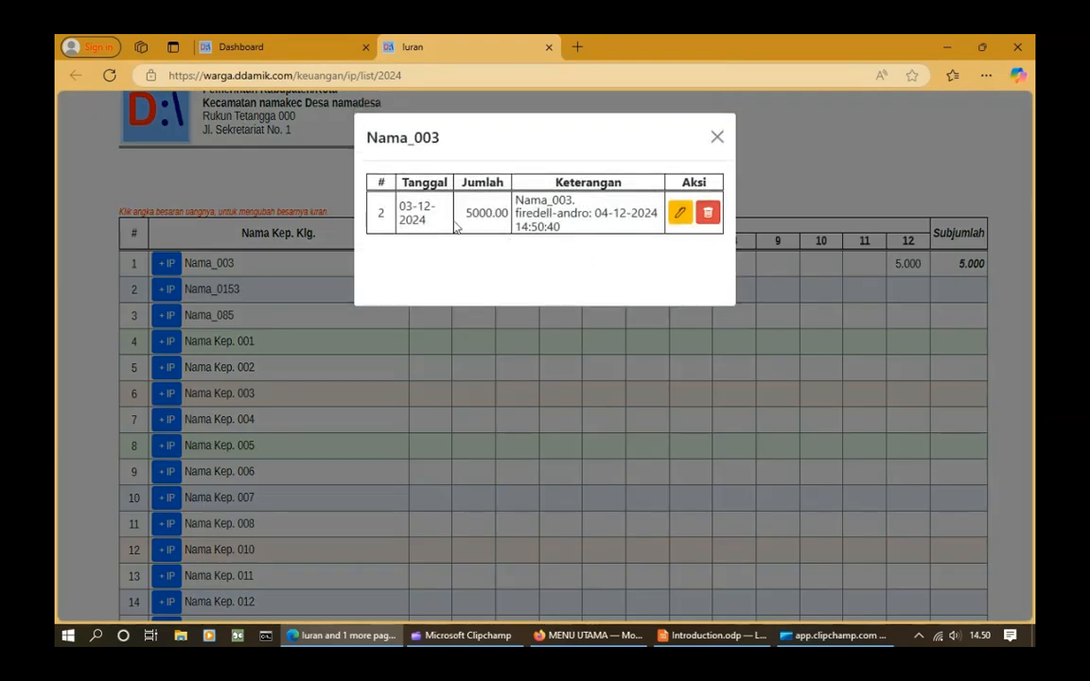
pyautogui.click(680, 214)
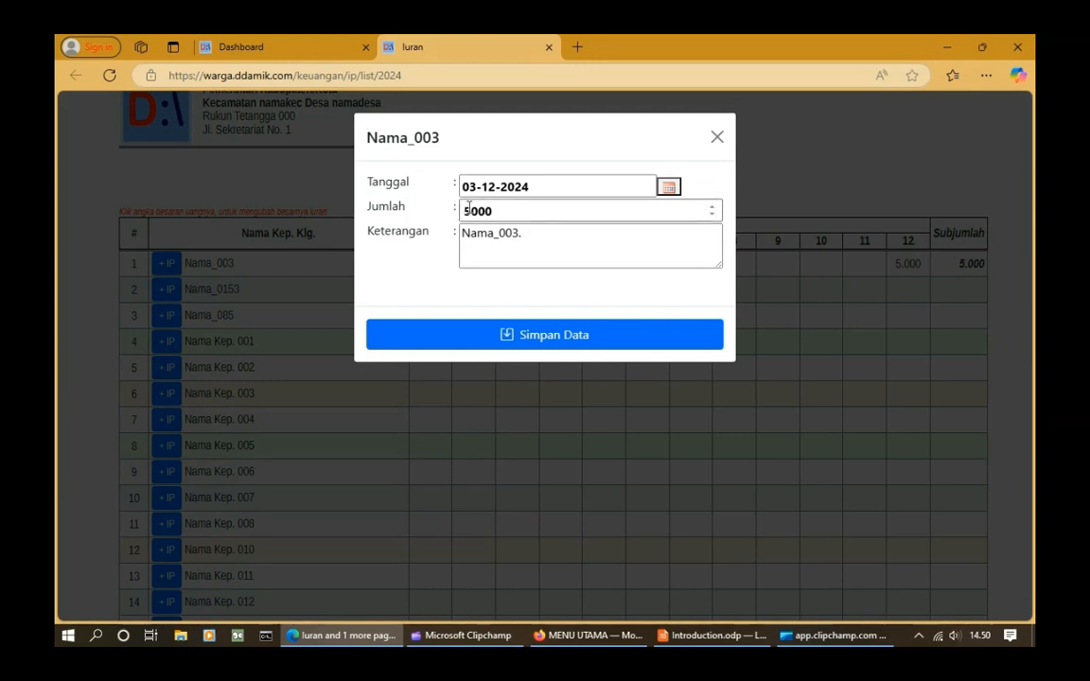
pyautogui.click(468, 209)
pyautogui.press('BackSpace')
pyautogui.write('15')
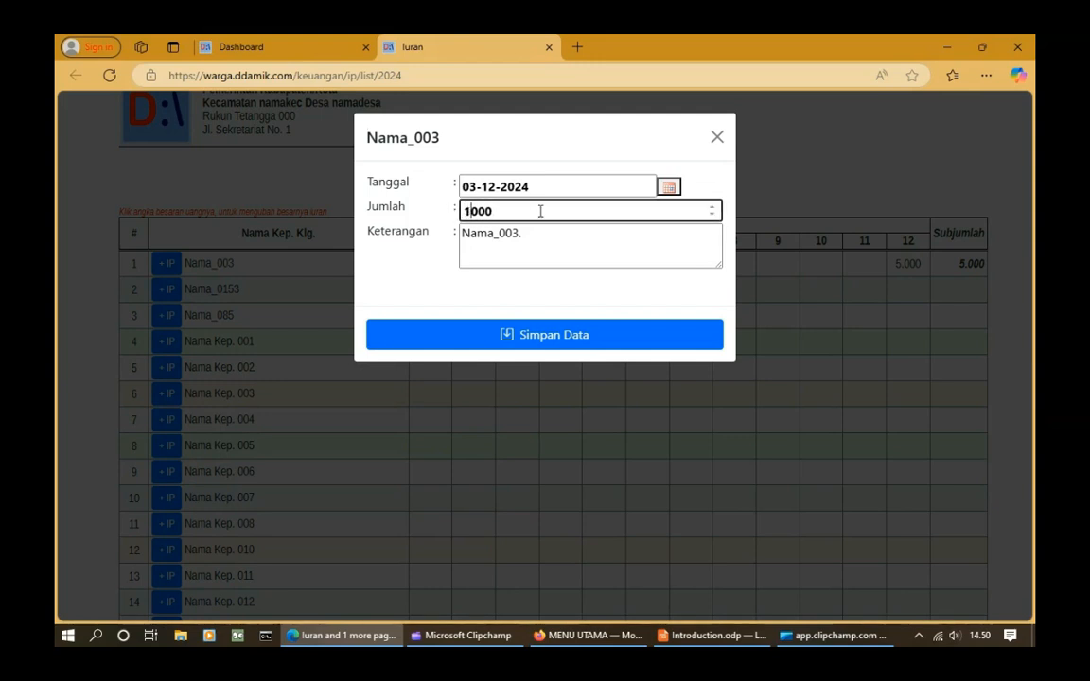
pyautogui.press('Tab')
pyautogui.write('3 bulan')
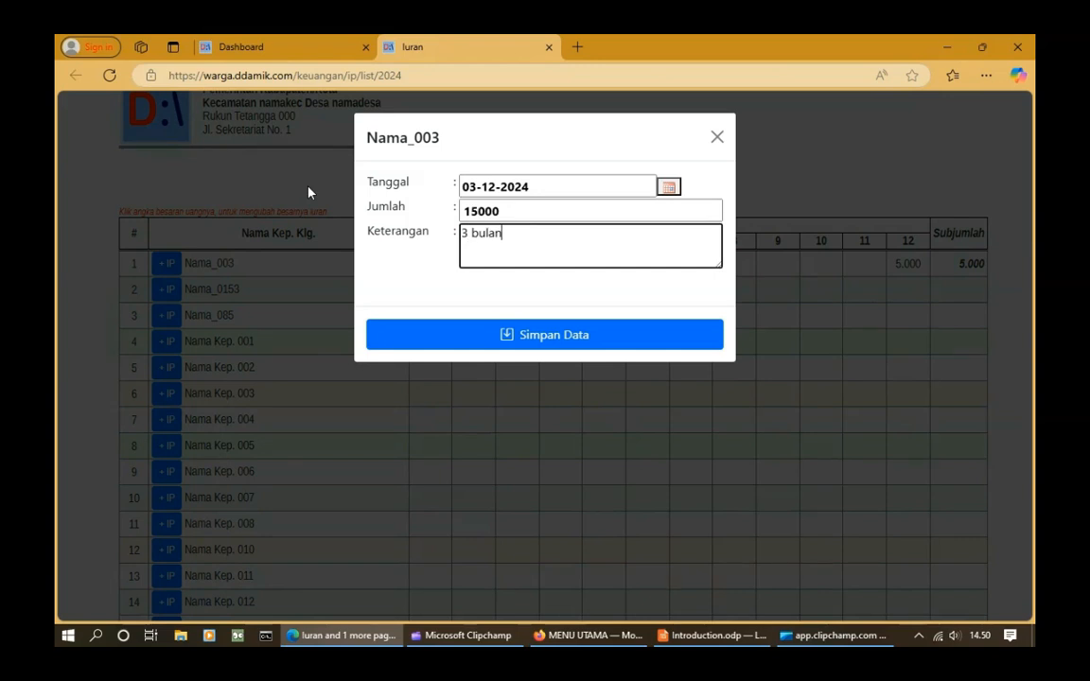
pyautogui.click(396, 333)
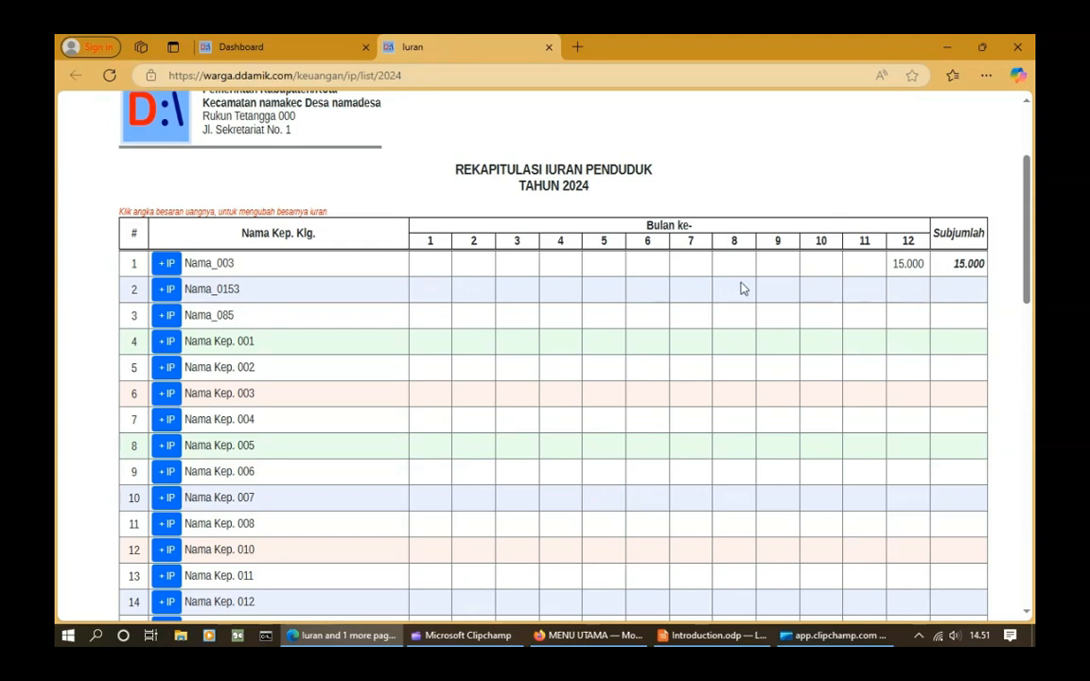
# - Record another dues payment of 5000 dated 04-12-2024 for the first household head with the description "susulan" and save it
pyautogui.click(165, 268)
pyautogui.click(477, 209)
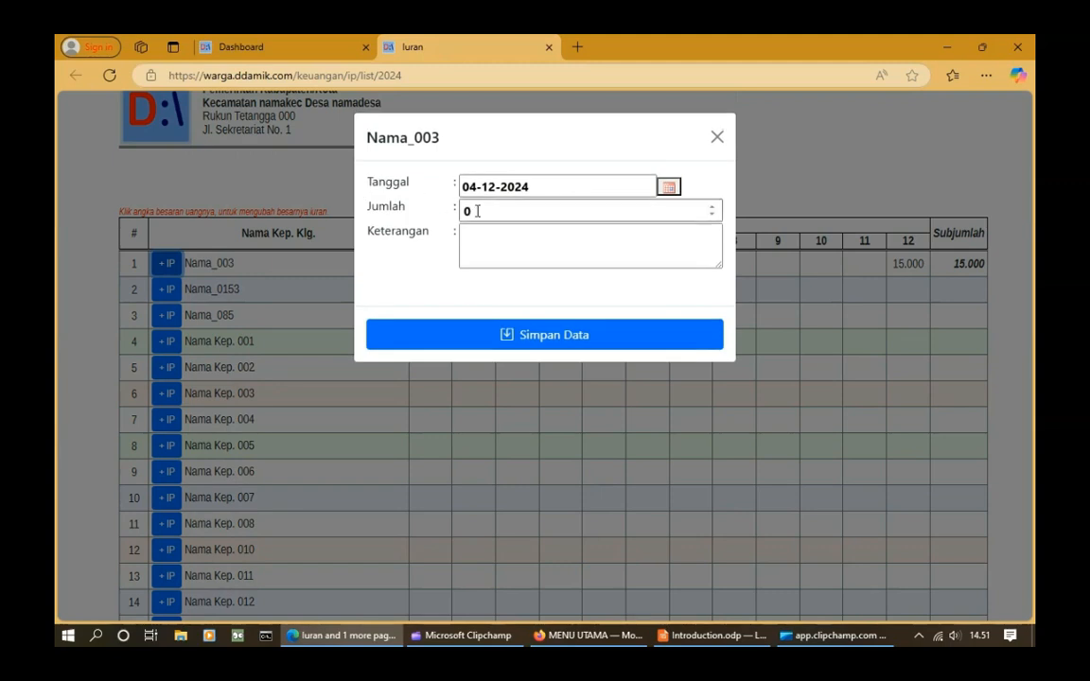
pyautogui.write('5000')
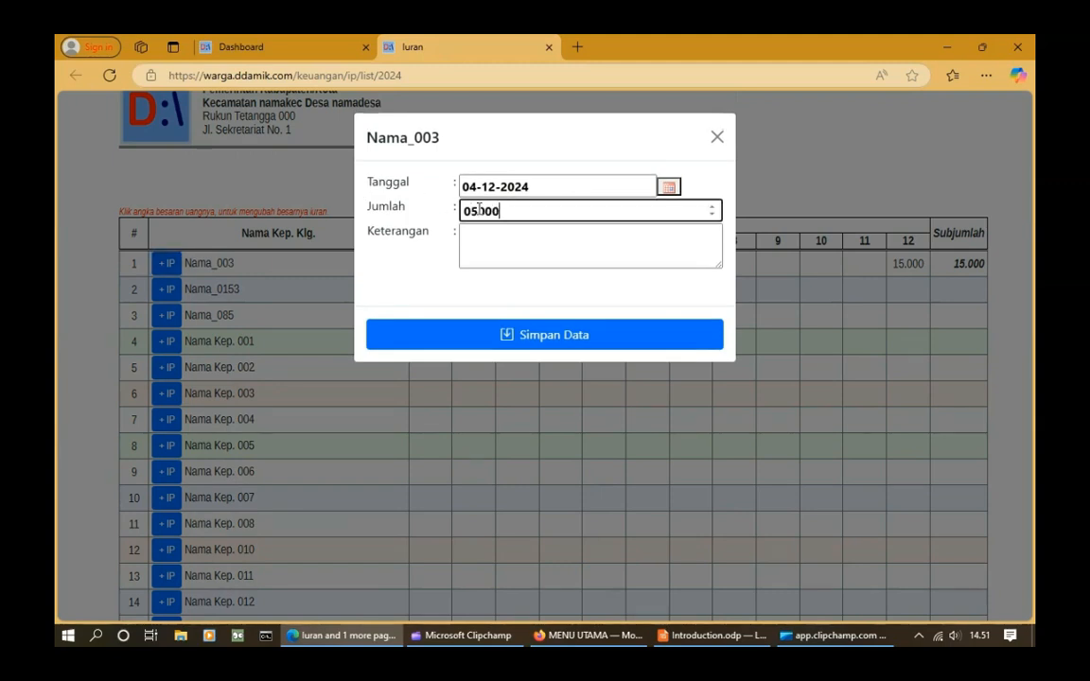
pyautogui.click(496, 265)
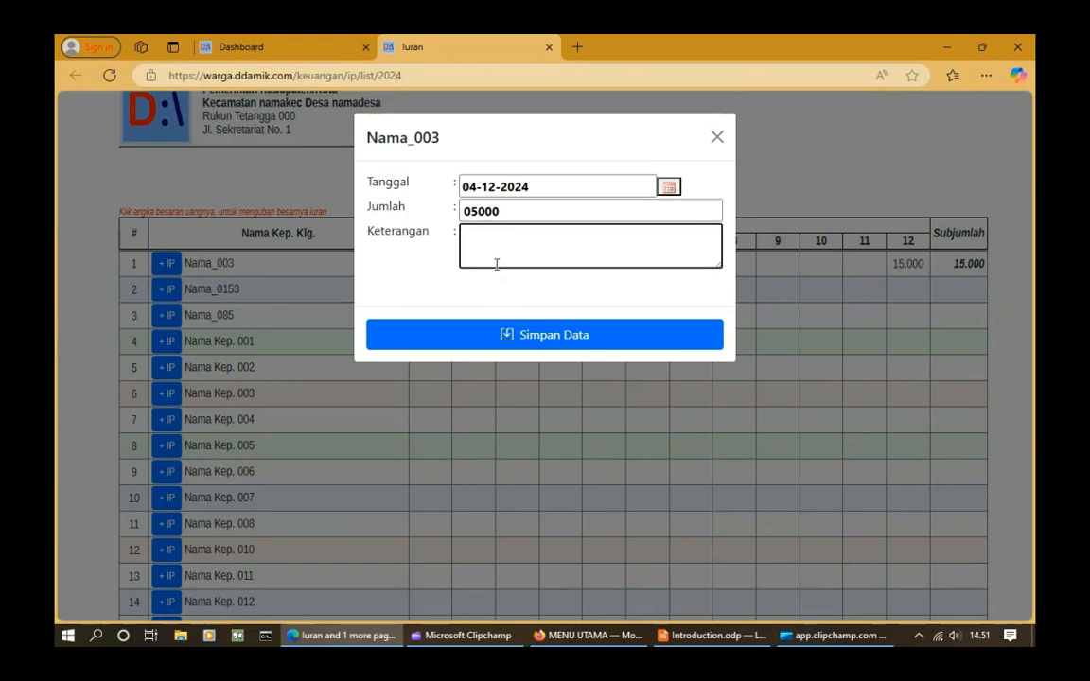
pyautogui.write('susulan')
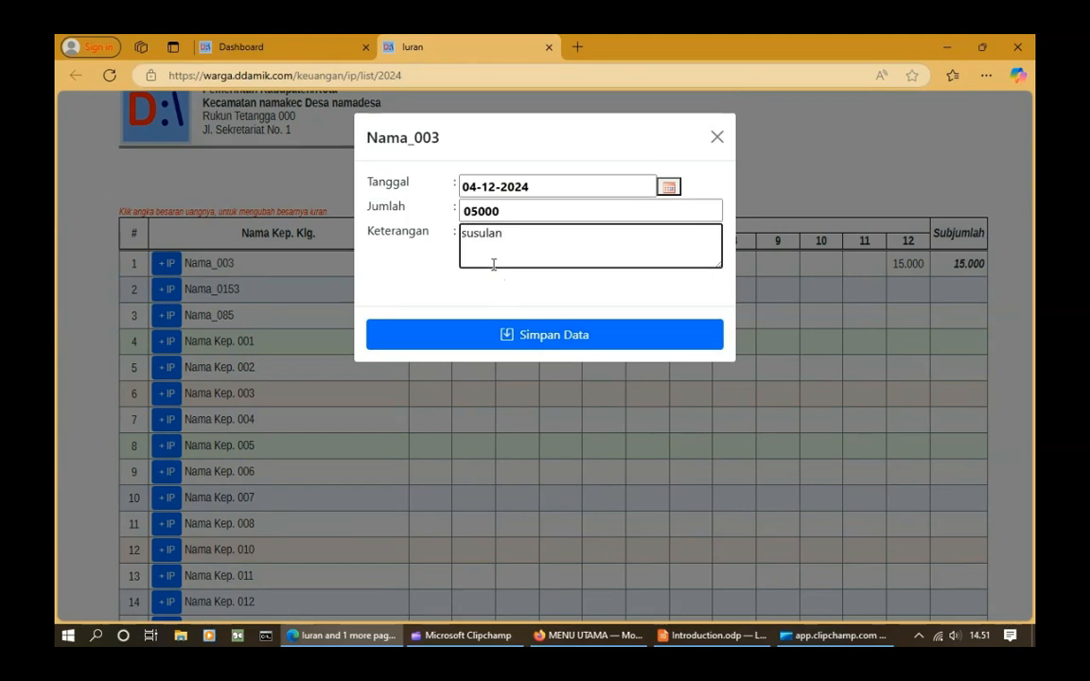
pyautogui.click(556, 337)
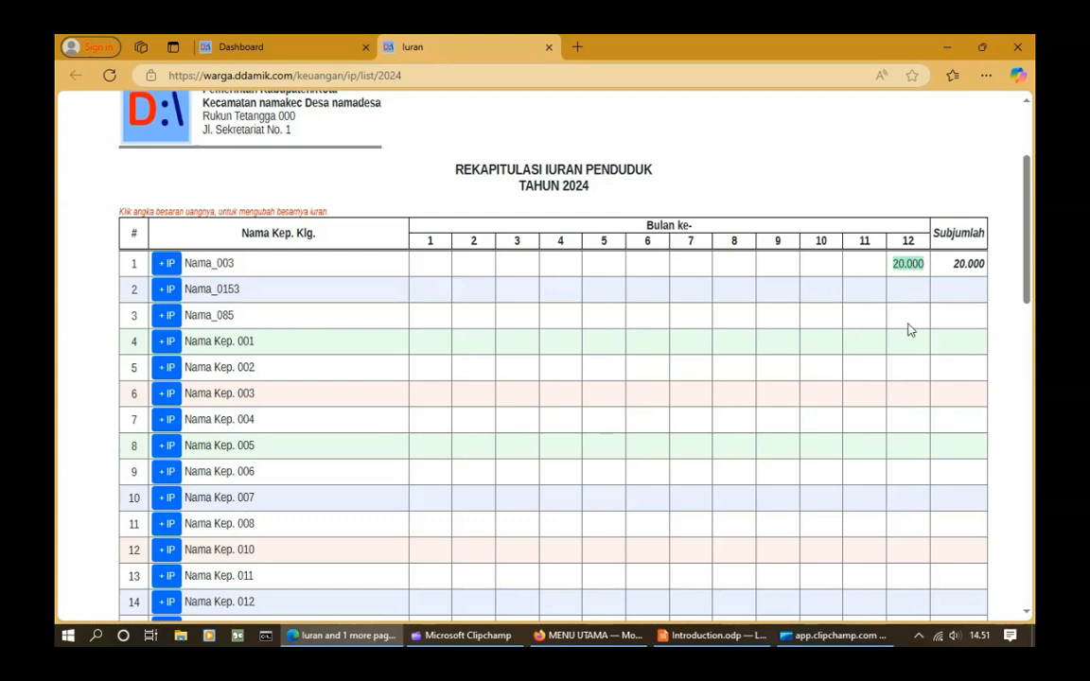
# - Delete the "susulan" dues payment from the first household head's month 12 payments
pyautogui.click(910, 265)
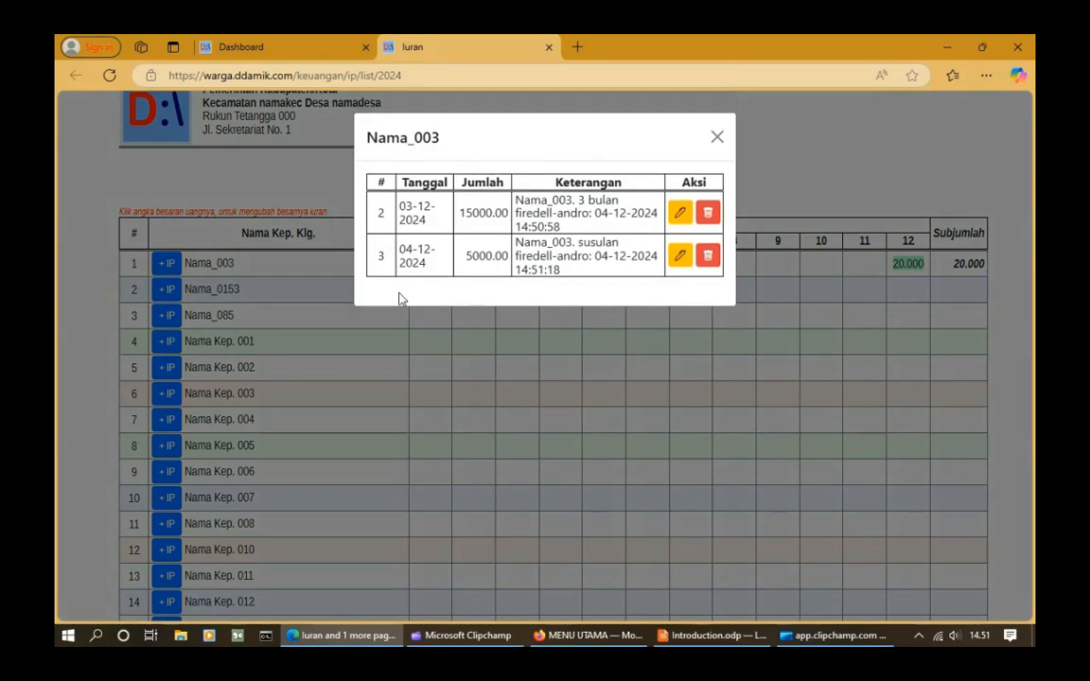
pyautogui.doubleClick(594, 244)
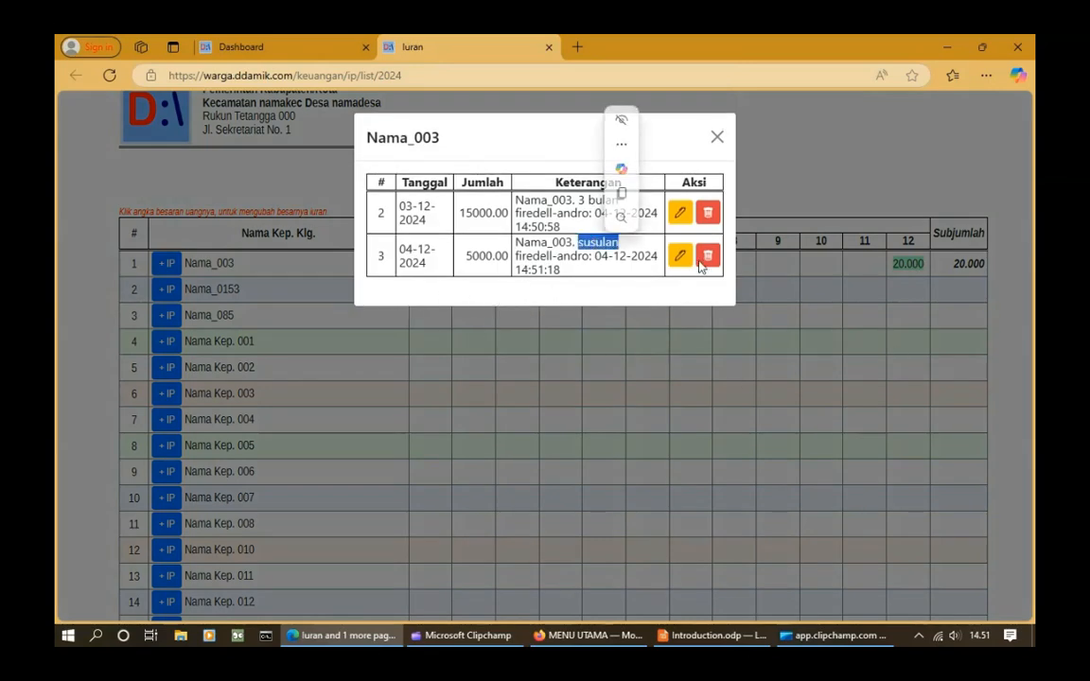
pyautogui.click(708, 256)
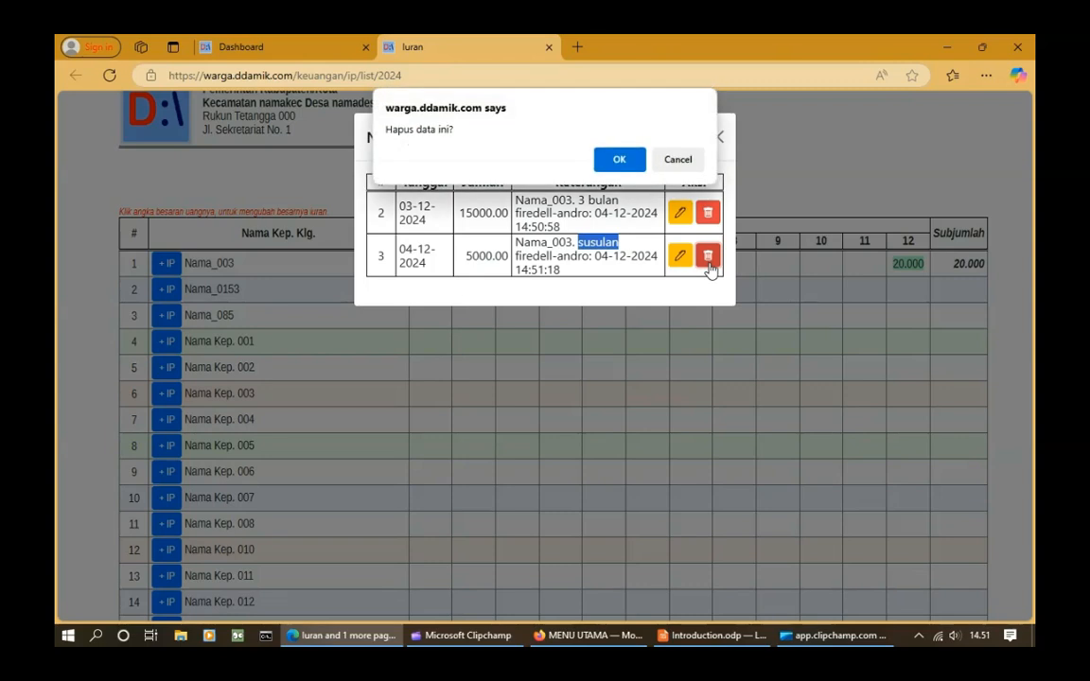
pyautogui.click(620, 158)
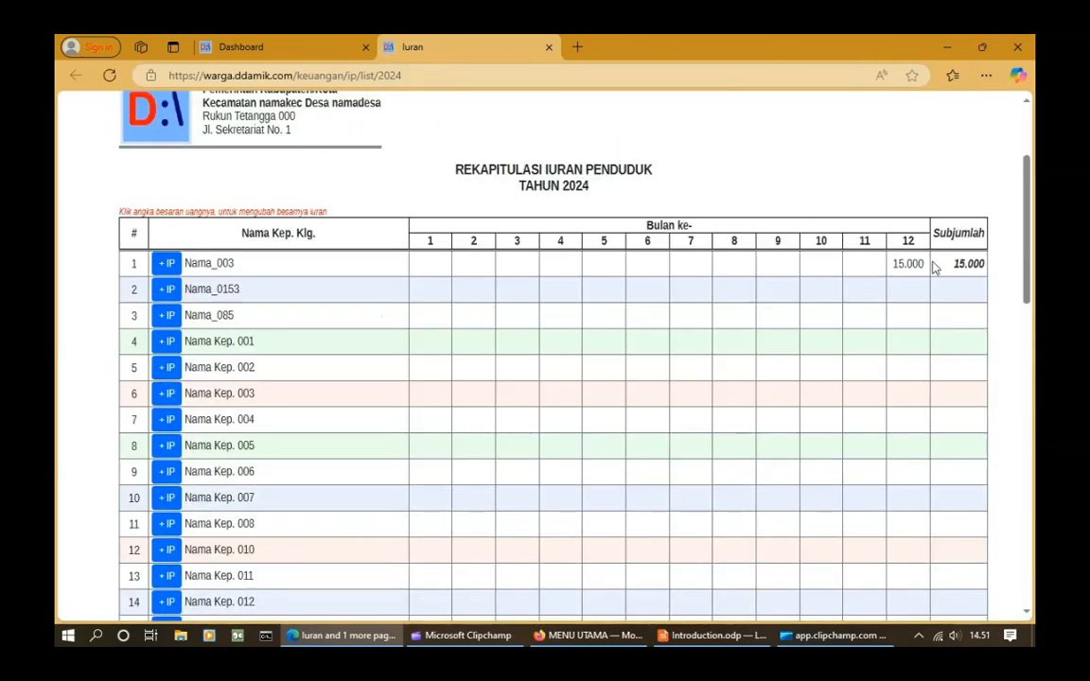
# - Return to the dashboard and open the KK Aktif list of active family cards under 3a. Data Warga
pyautogui.click(257, 47)
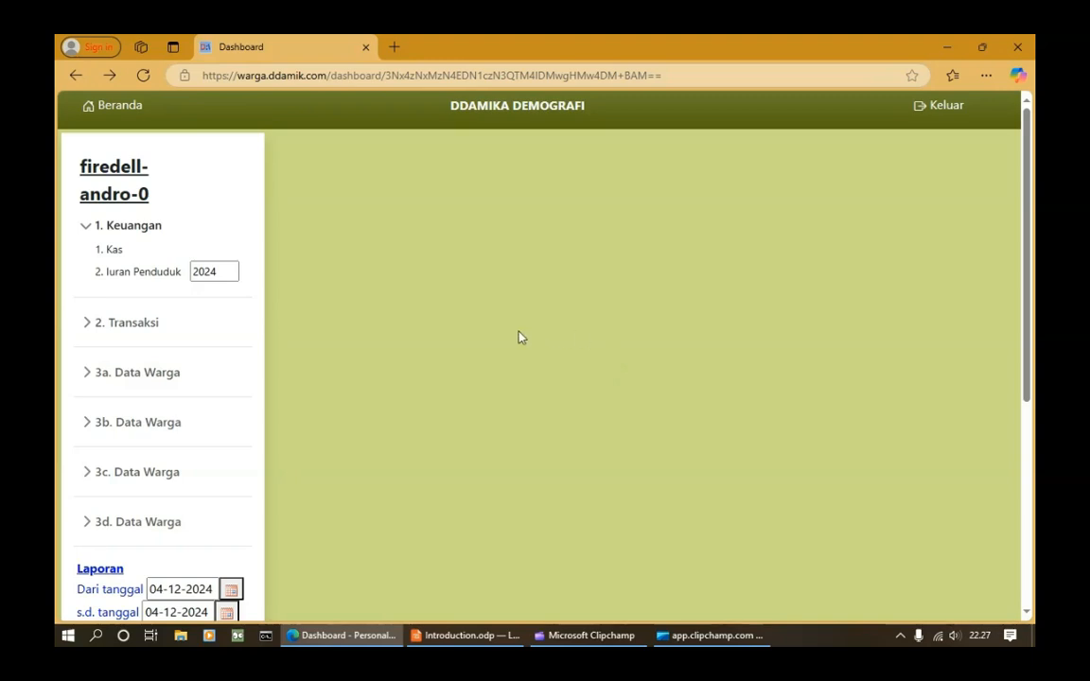
pyautogui.click(148, 372)
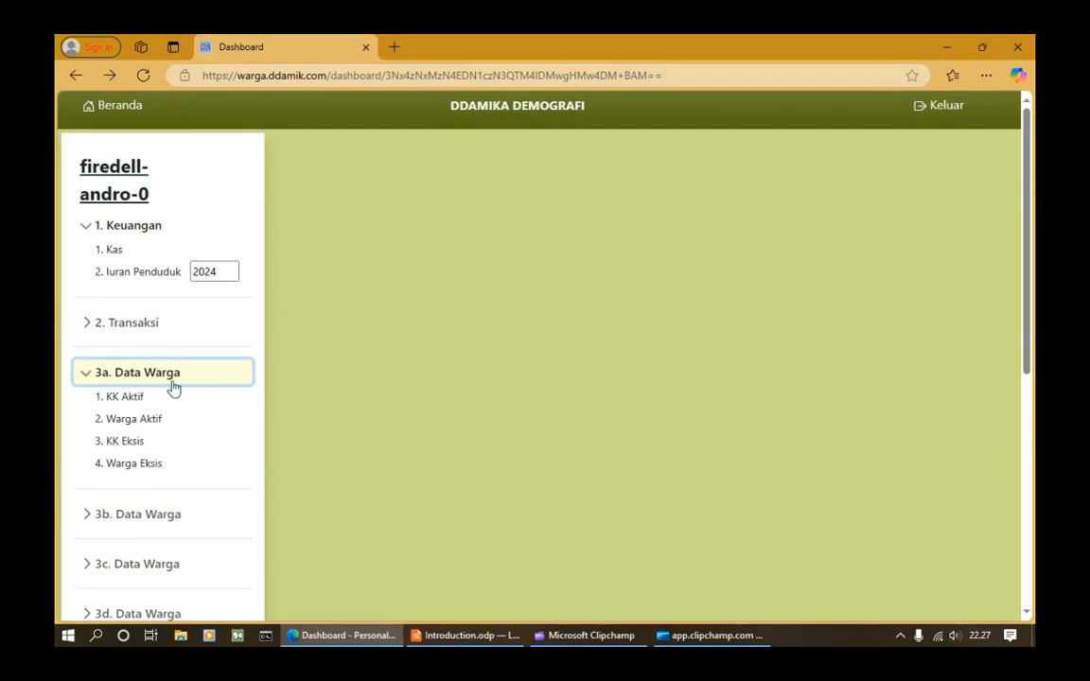
pyautogui.click(126, 398)
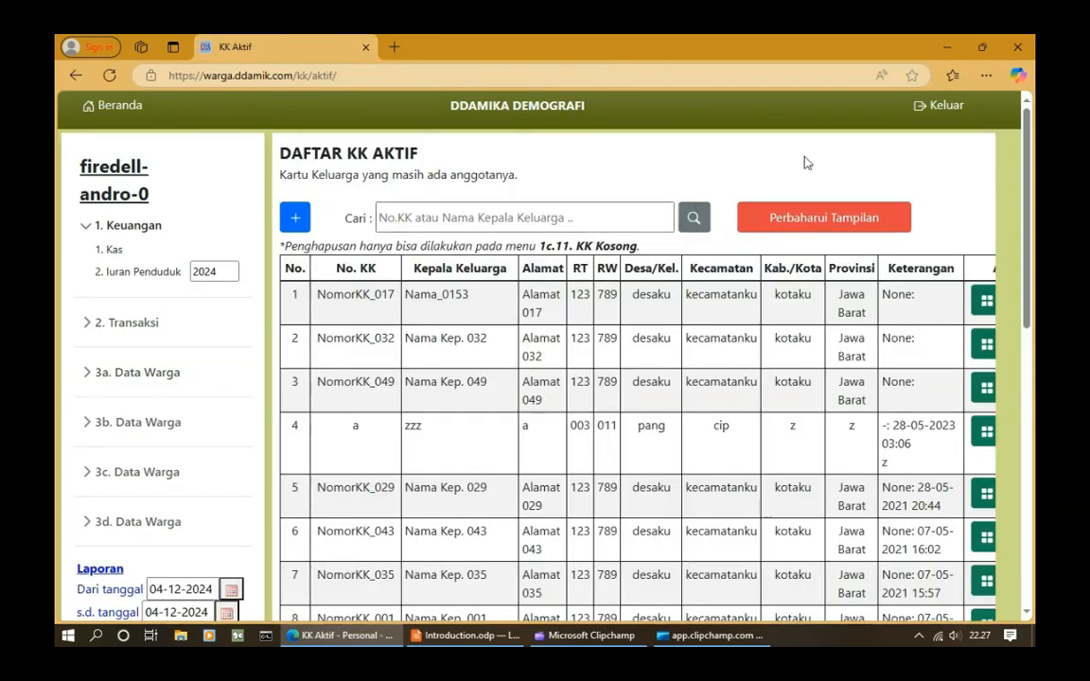
# - Prefill the new family card form with this RT's area data and close the form without saving
pyautogui.click(295, 218)
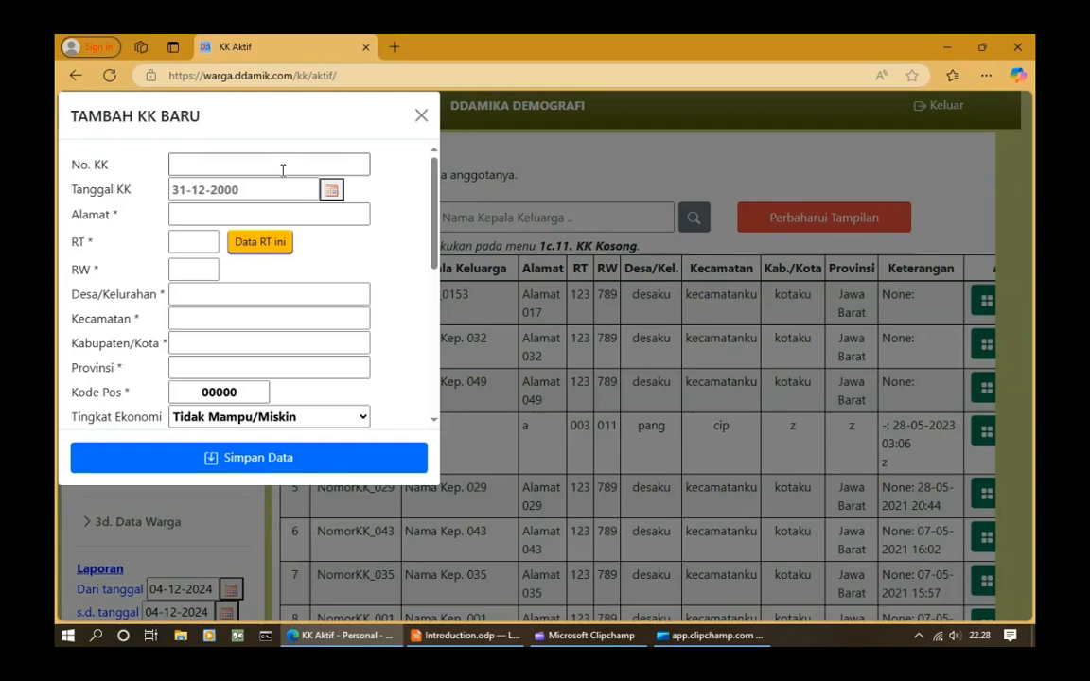
pyautogui.click(260, 244)
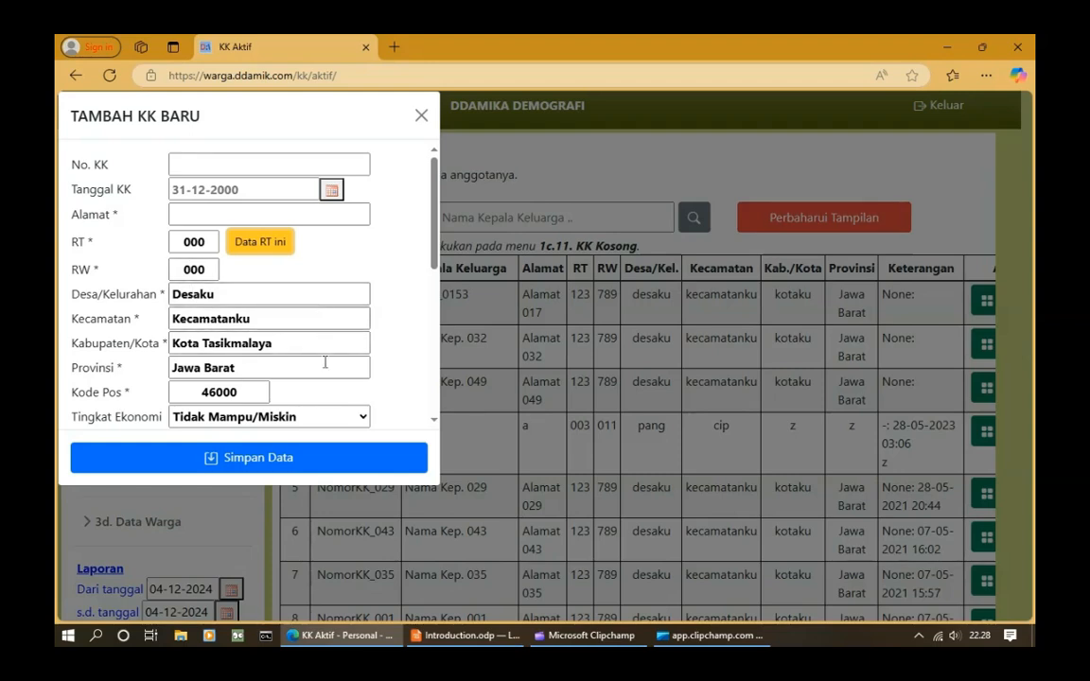
pyautogui.click(421, 117)
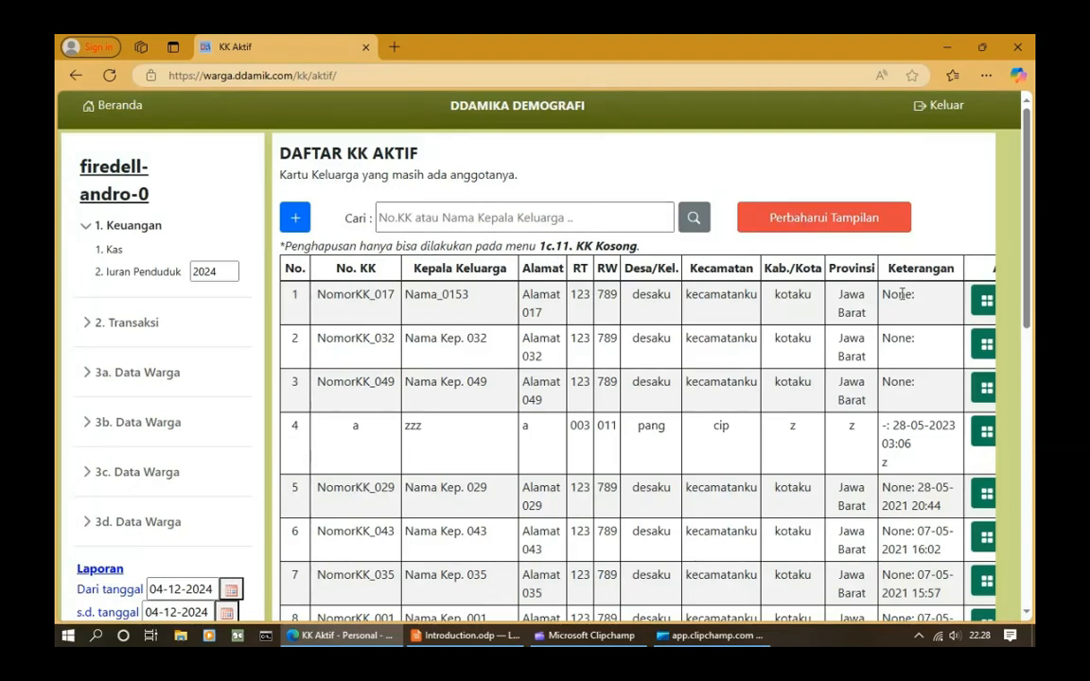
# - Examine the first family card's details and its blank new-member form, close both, and switch to the Introduction.odp slides in LibreOffice Impress
pyautogui.click(987, 302)
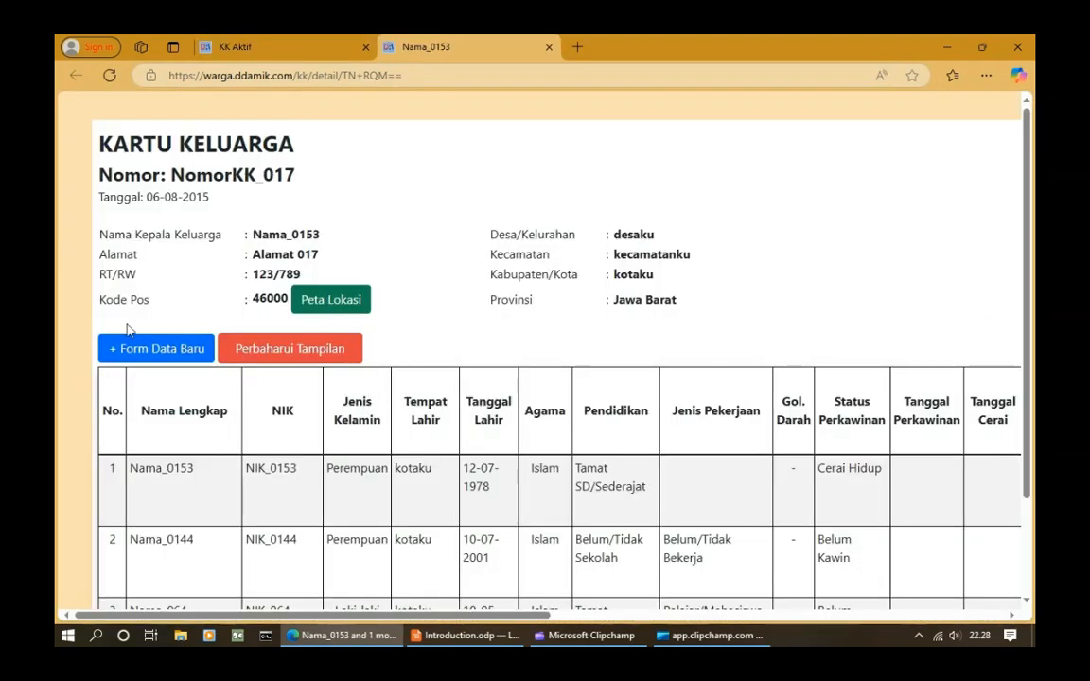
pyautogui.click(131, 355)
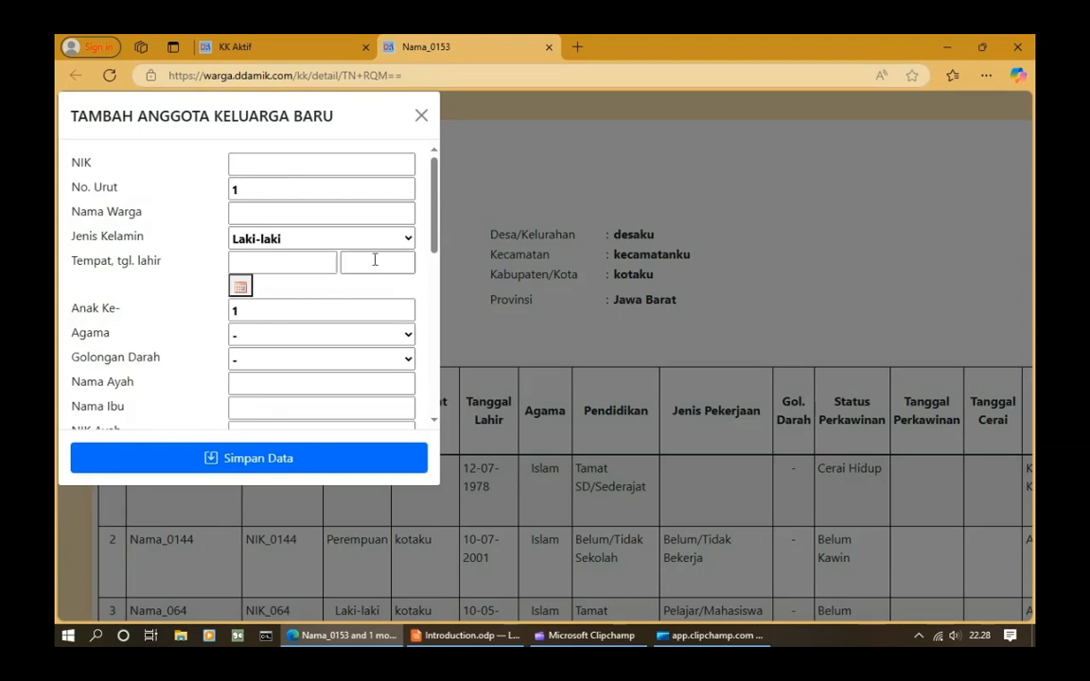
pyautogui.click(421, 115)
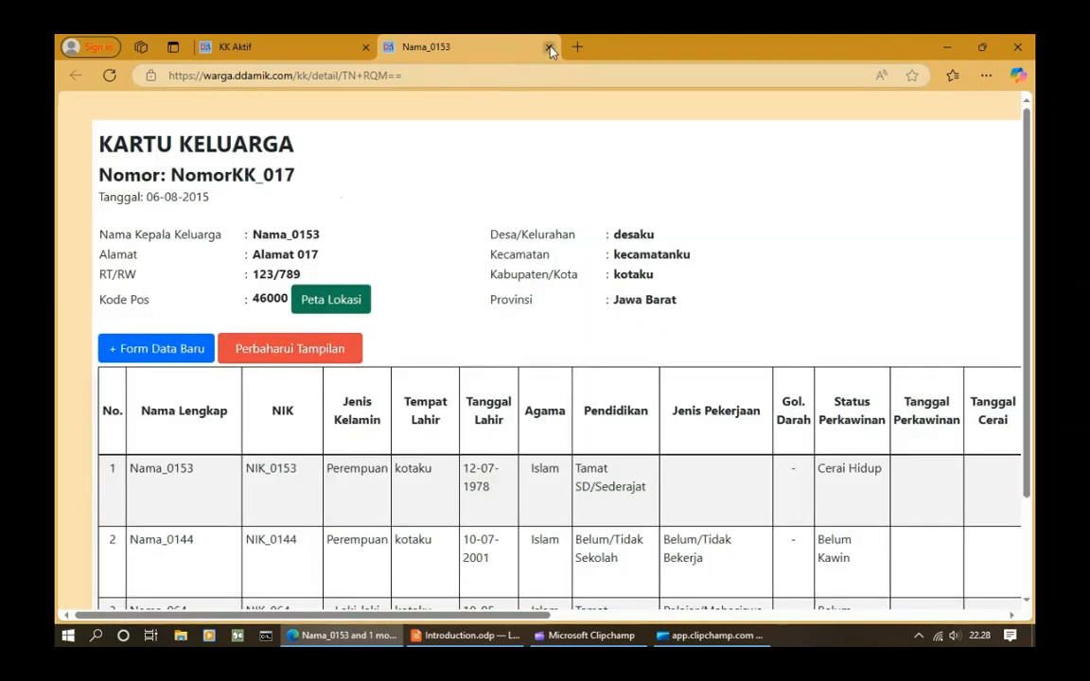
pyautogui.click(550, 48)
pyautogui.hotkey('alt', 'Tab')
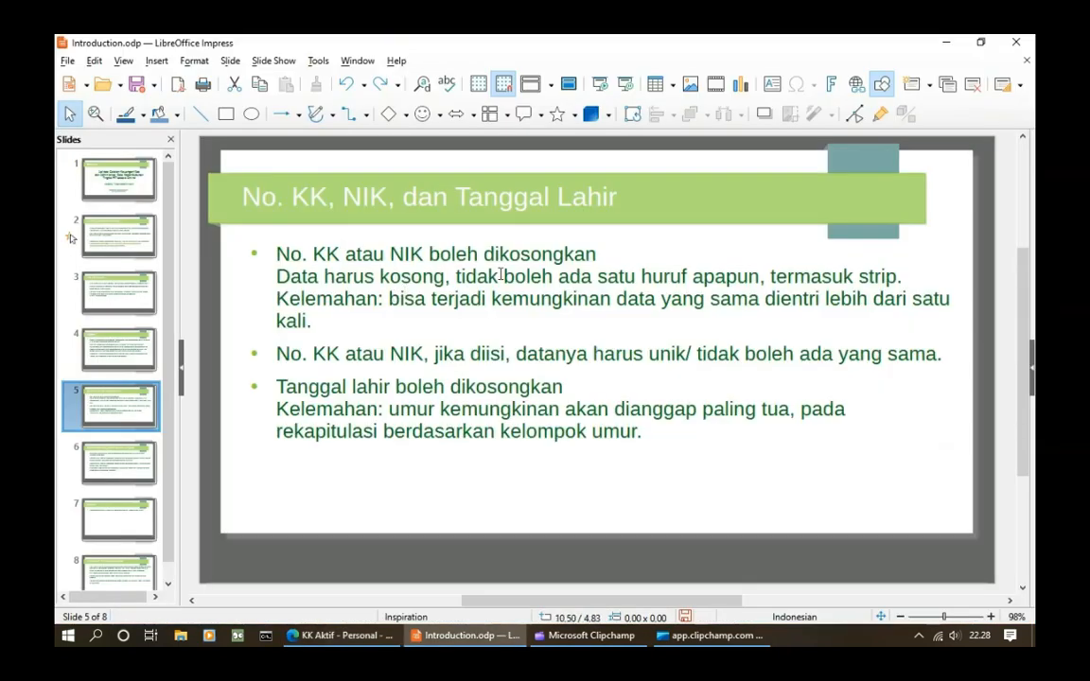